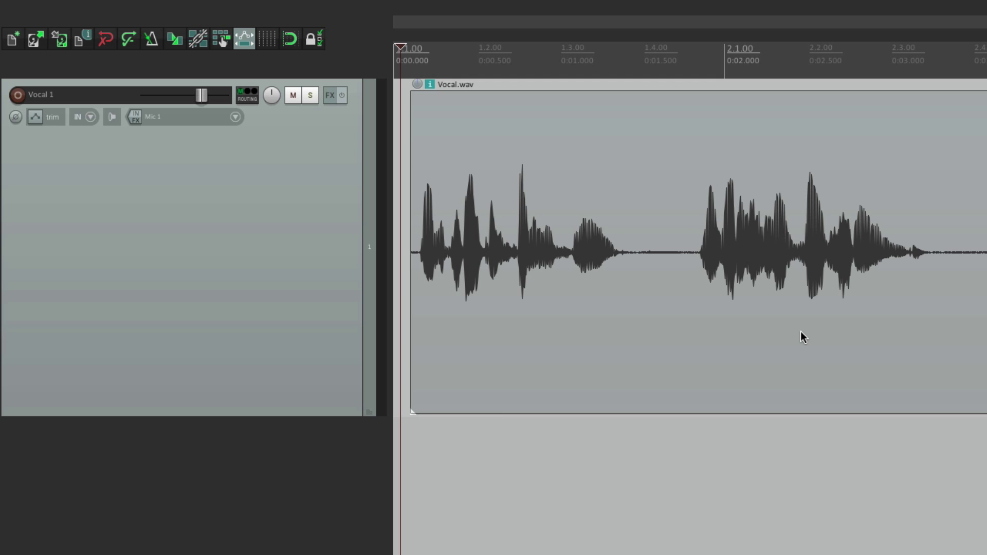
Open the plugin browser for the Vocal 1 track's effects and list only the Cockos plugins
left_click(330, 97)
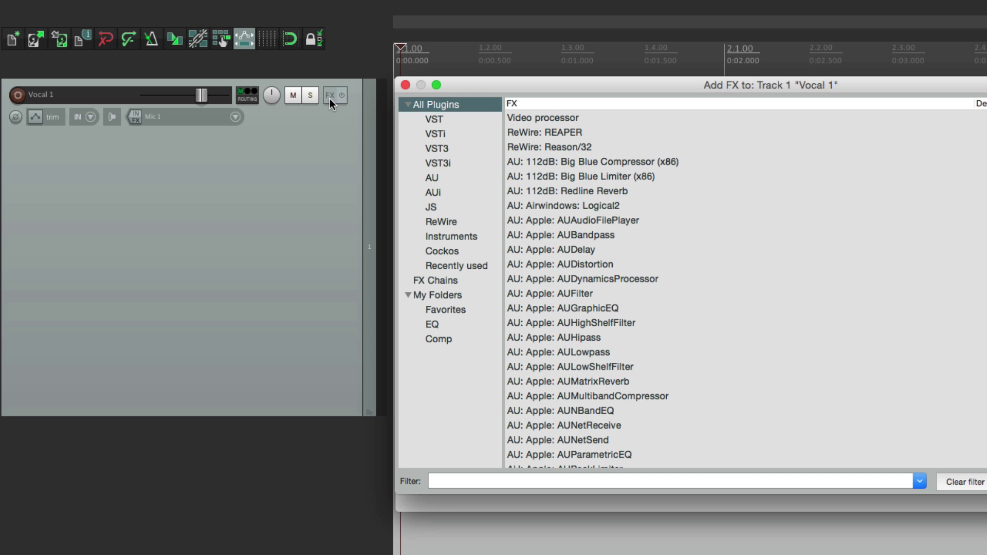
scroll(663, 239, "down", 10)
scroll(663, 240, "up", 10)
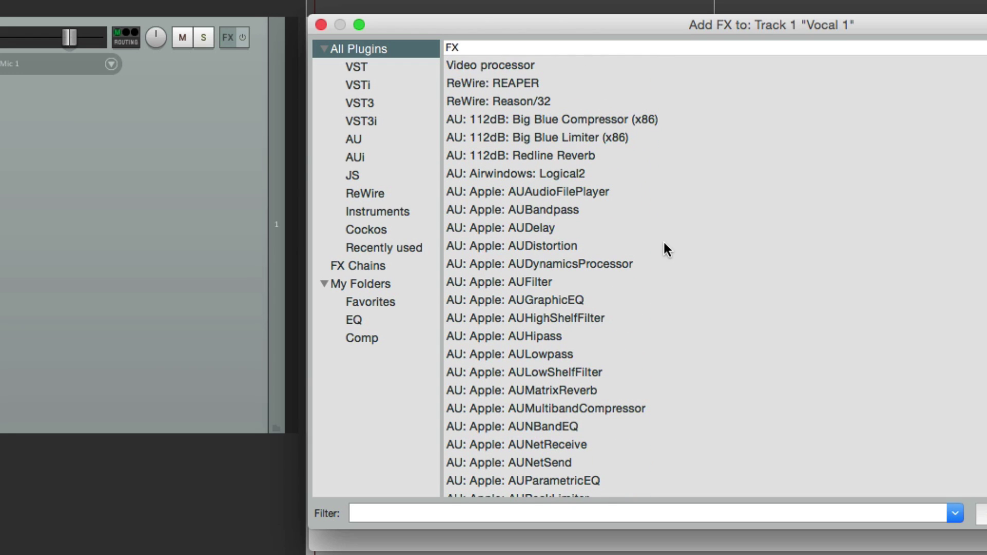
left_click(400, 232)
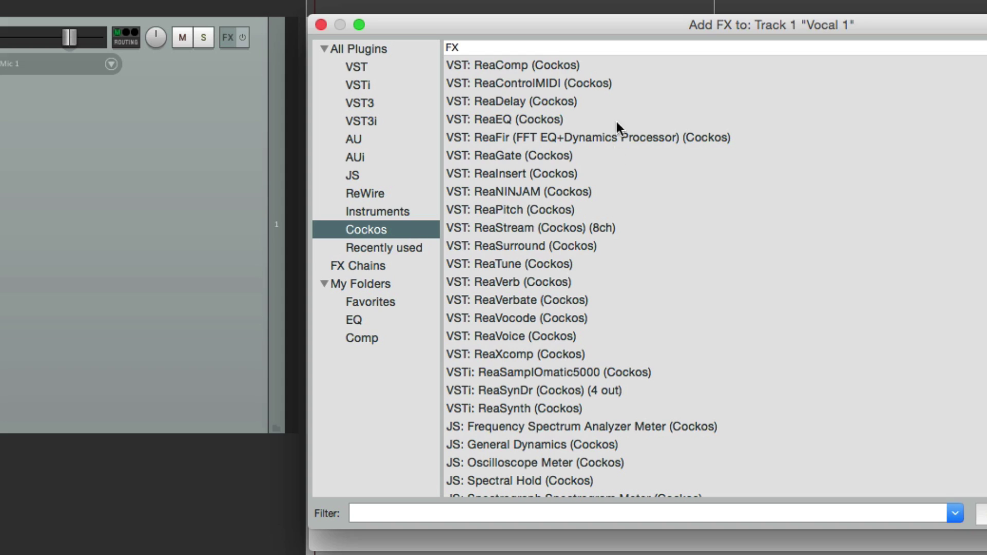
Rename the ReaEQ plugin in the plugin list as "Reaper EQ (Cockos)"
left_click(586, 121)
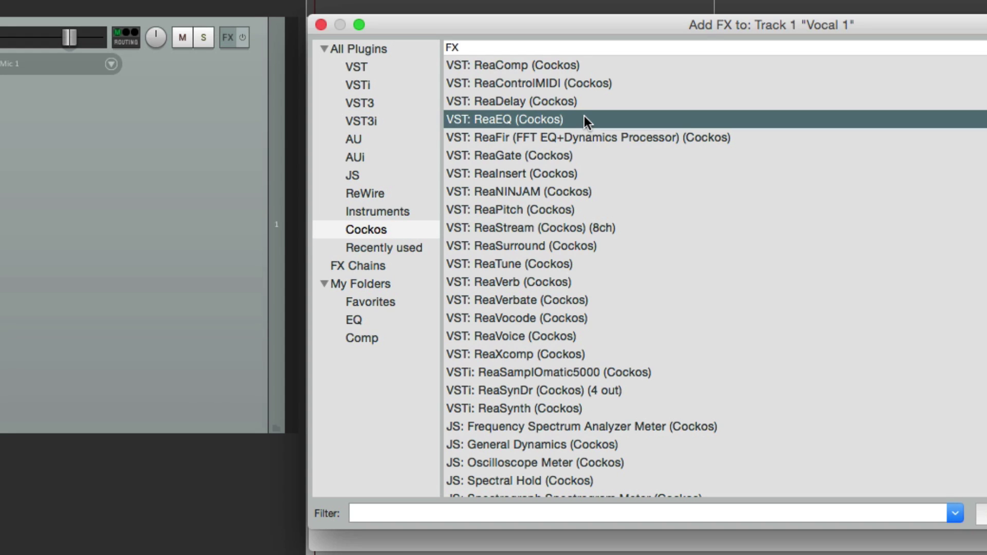
right_click(584, 116)
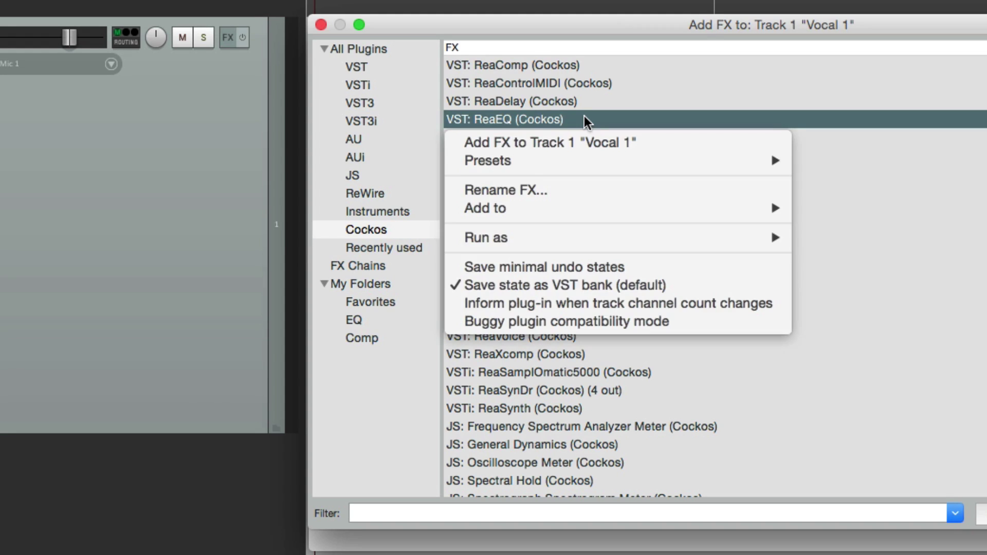
left_click(597, 189)
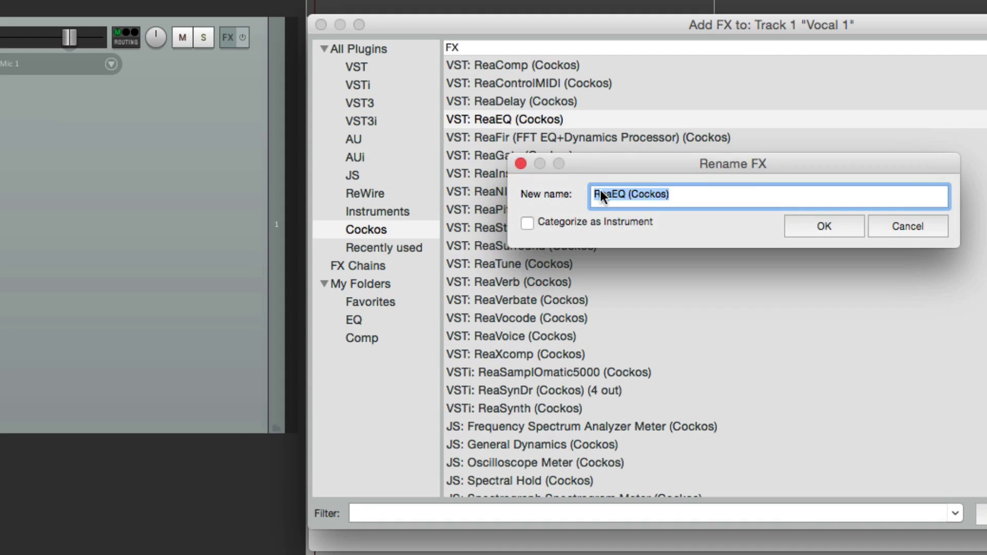
left_click(610, 196)
type("per")
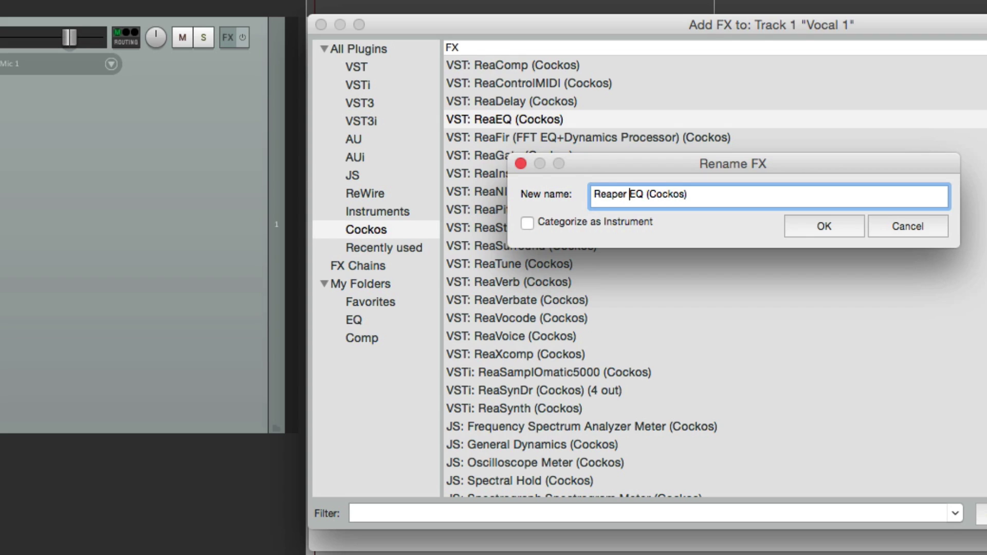
key("Return")
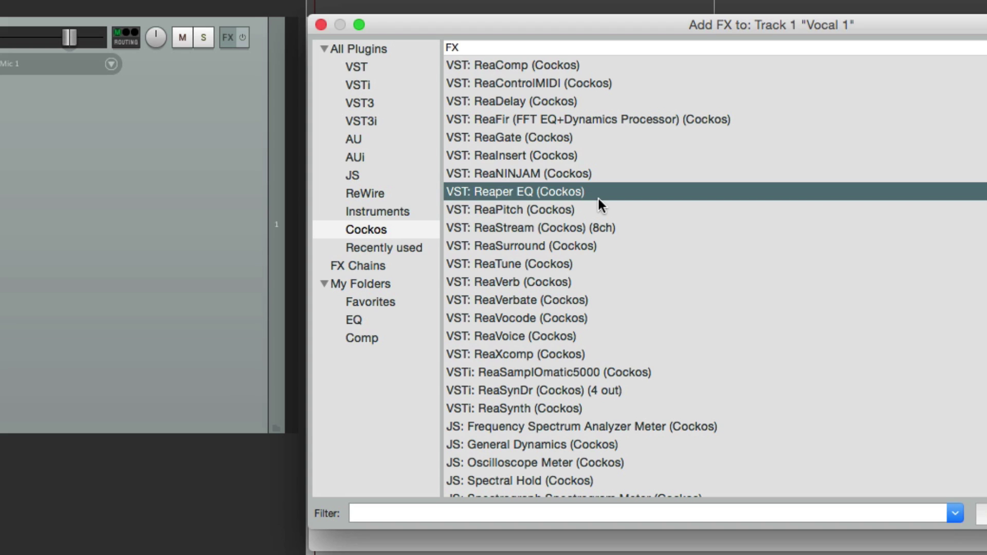
Add Reaper EQ to the Vocal 1 track and enable its band 1 high-pass filter at about 363.3 Hz
double_click(564, 193)
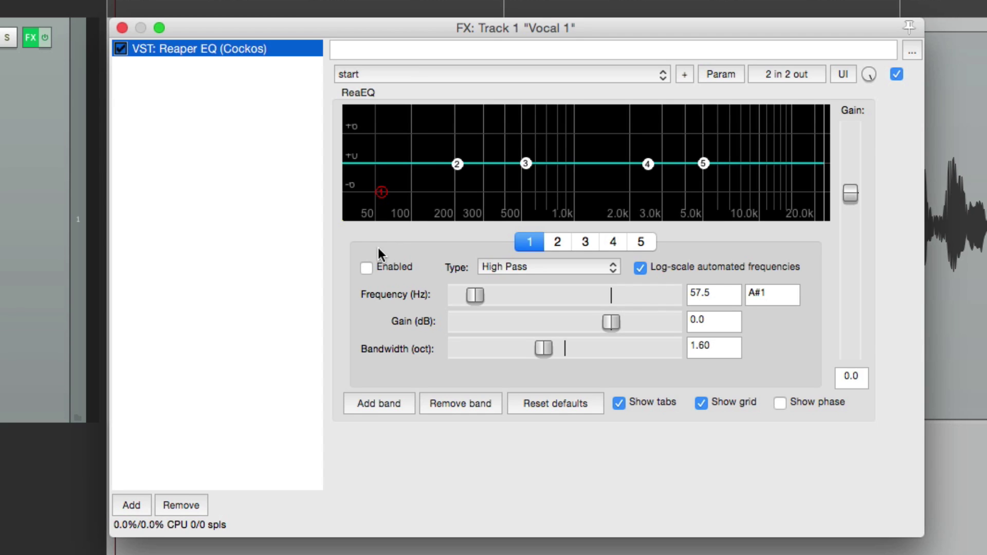
left_click(366, 268)
left_click_drag(485, 295, 523, 298)
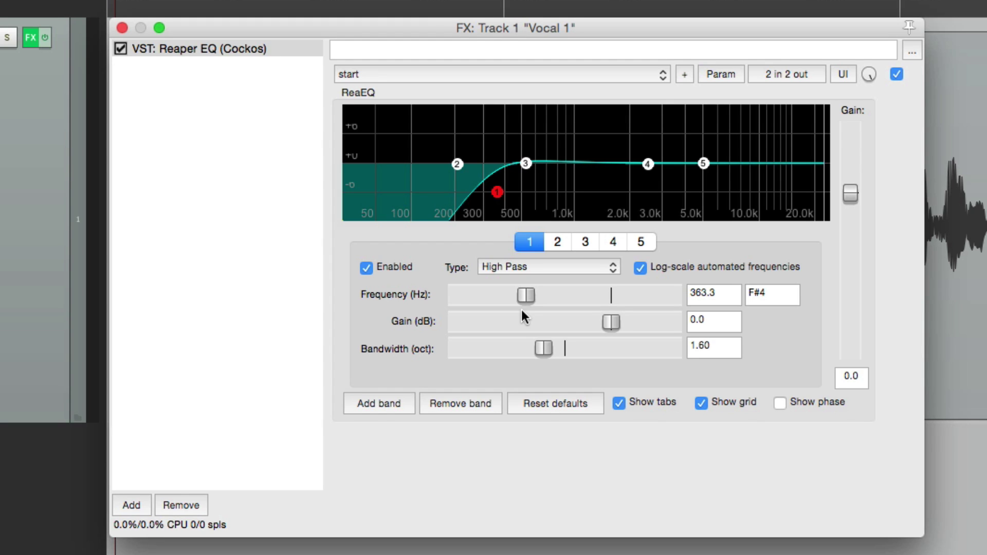
Add ReaComp after the EQ in the effects chain and lower its threshold to about -24.1 dB
double_click(253, 114)
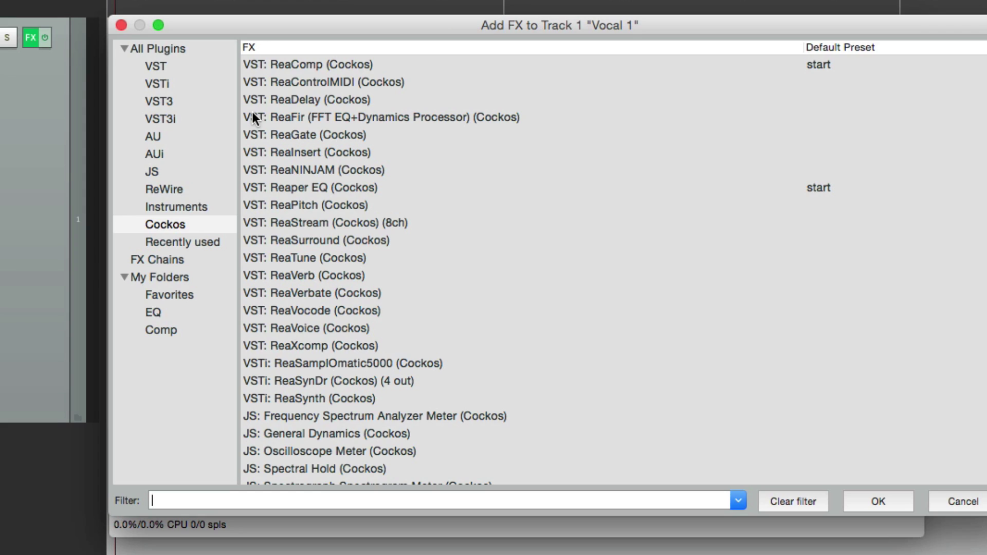
double_click(312, 65)
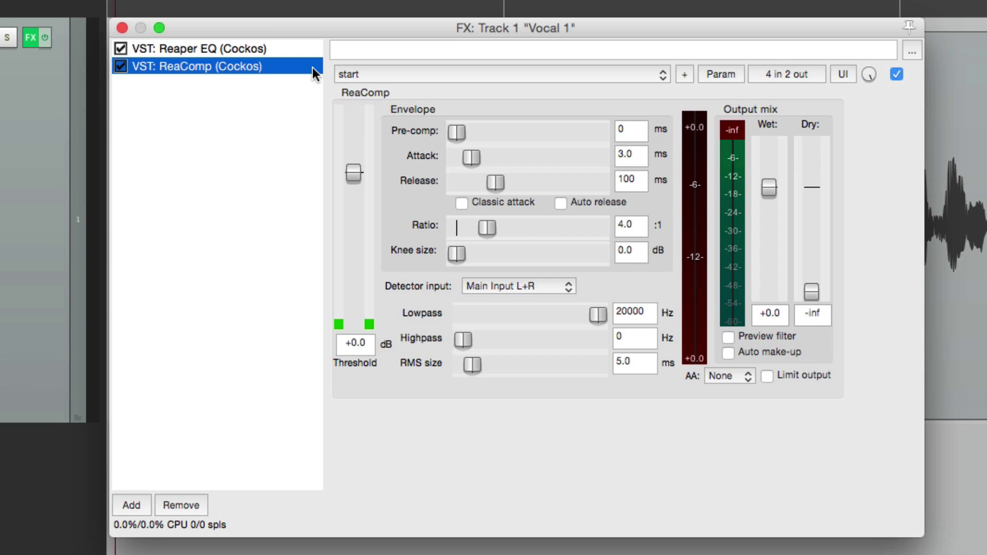
left_click_drag(353, 174, 357, 254)
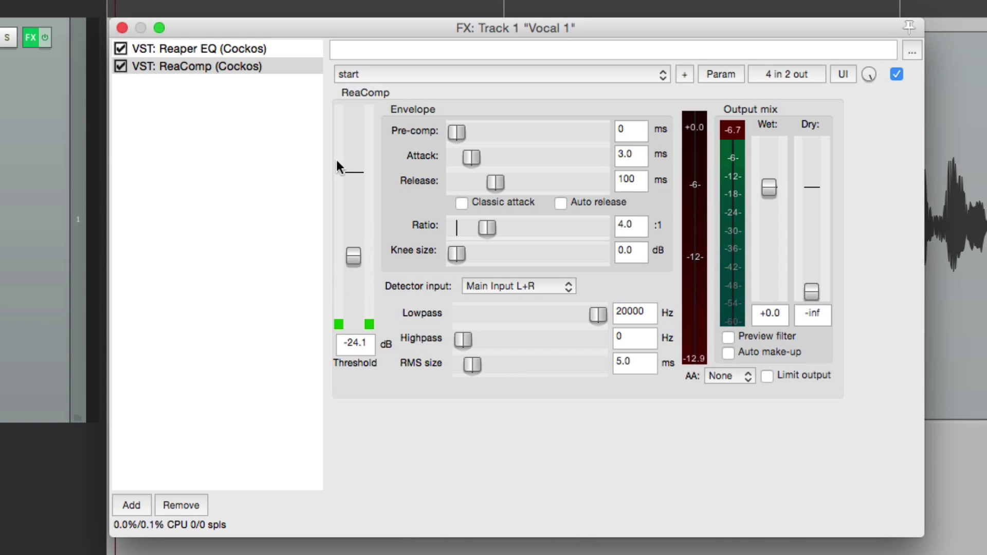
Add a second ReaComp with its detector highpass at about 5151 Hz and its threshold at about -33.6 dB
double_click(243, 123)
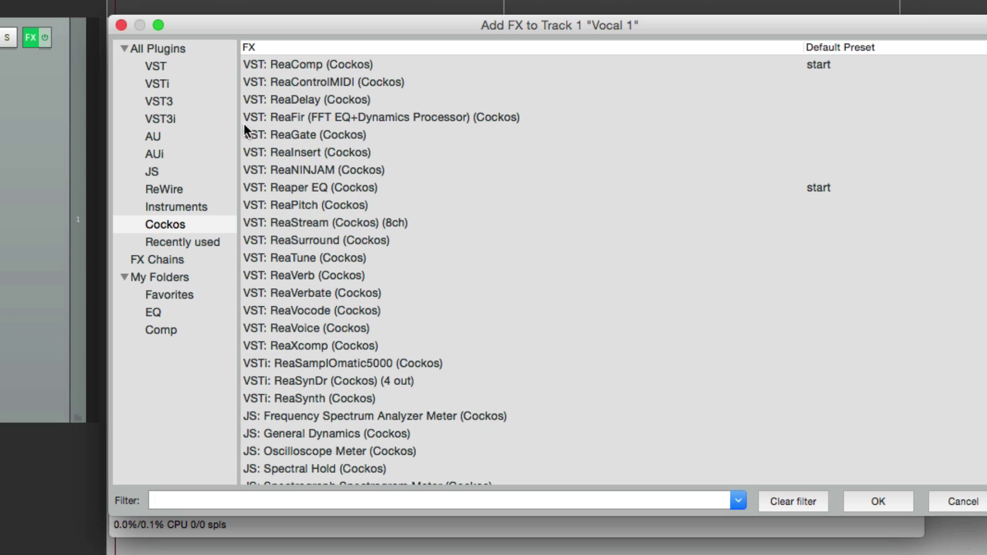
double_click(301, 67)
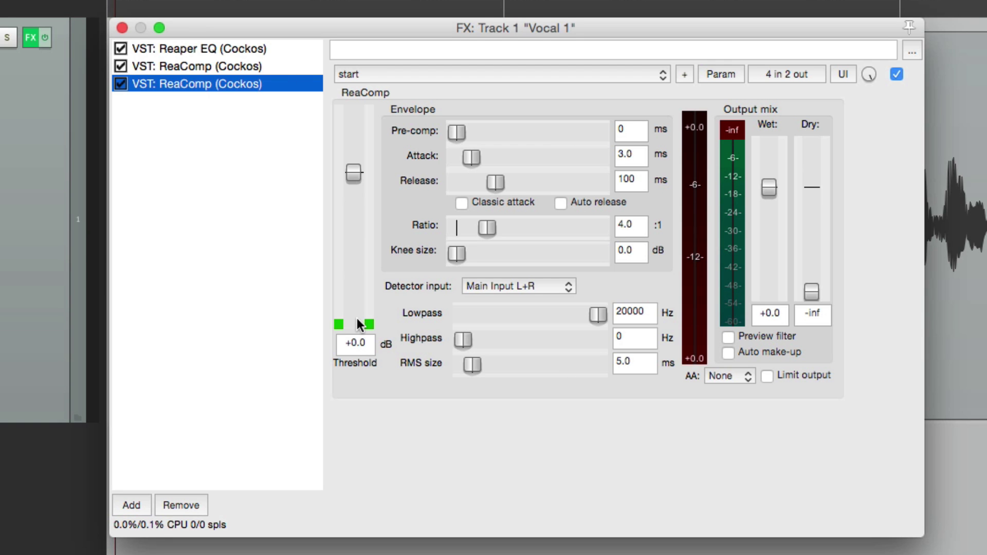
left_click_drag(460, 337, 550, 344)
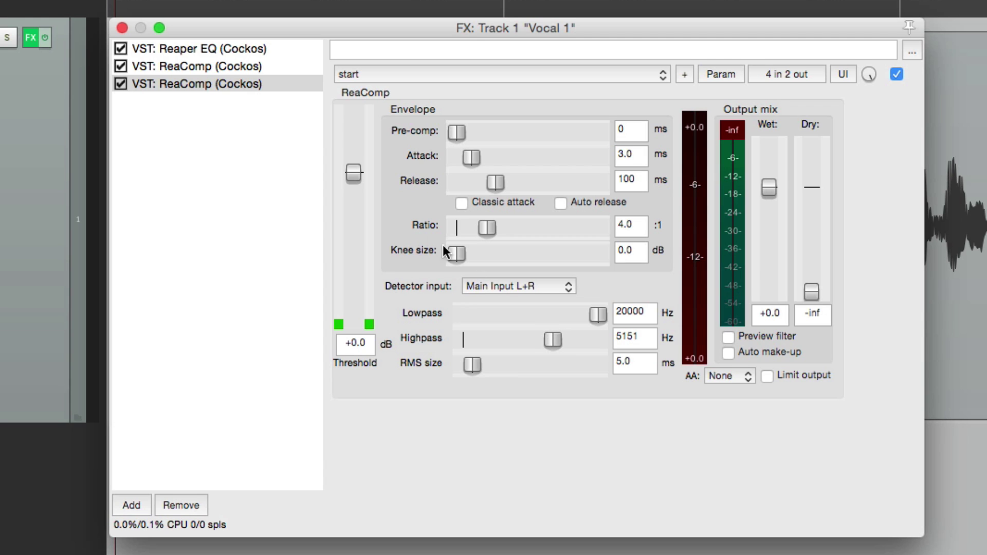
left_click_drag(355, 175, 362, 279)
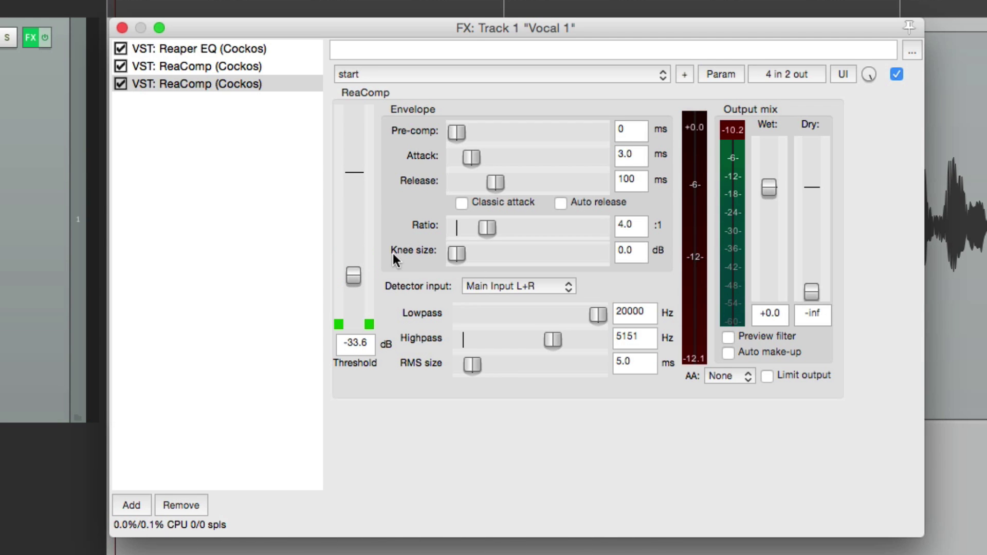
Add a second Reaper EQ at the end of the chain and boost its band 5 high shelf by about 5.9 dB
double_click(238, 127)
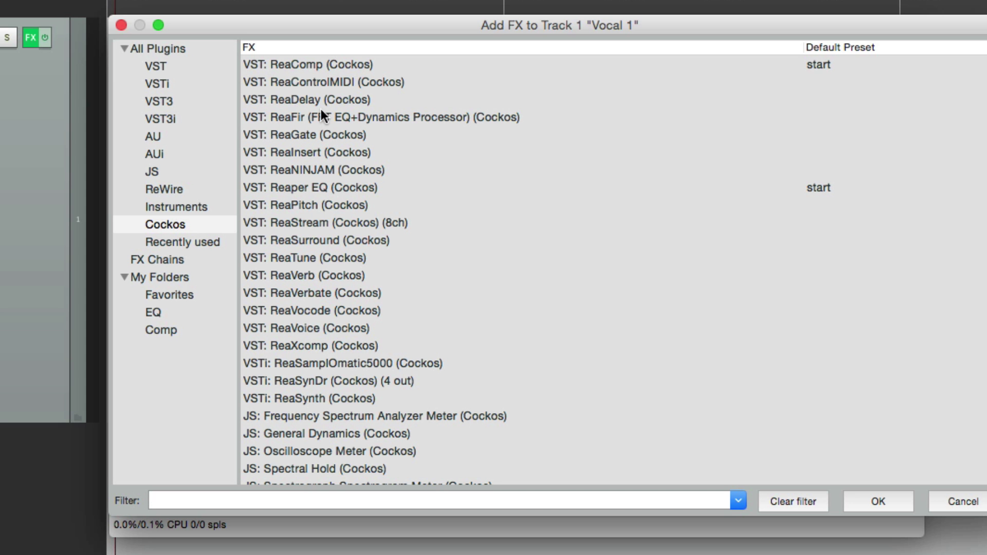
double_click(350, 189)
mouse_move(704, 164)
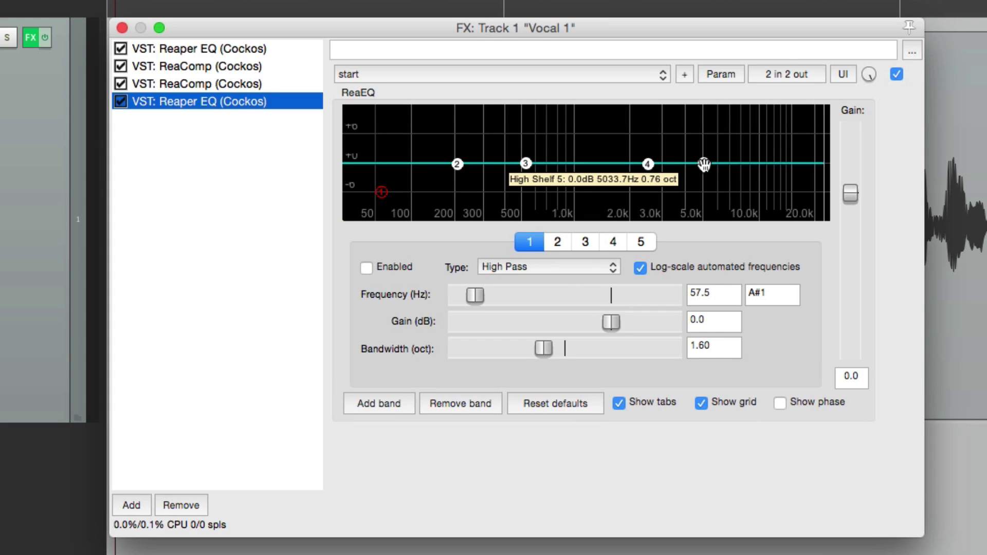
left_click_drag(704, 164, 704, 136)
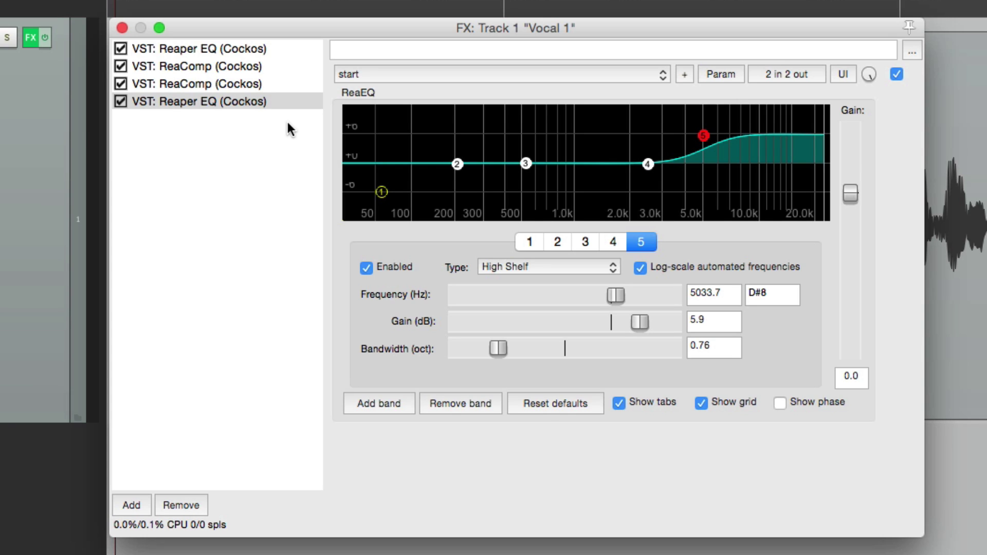
Rename the first Reaper EQ instance in the effects chain as "HP Filter"
left_click(267, 49)
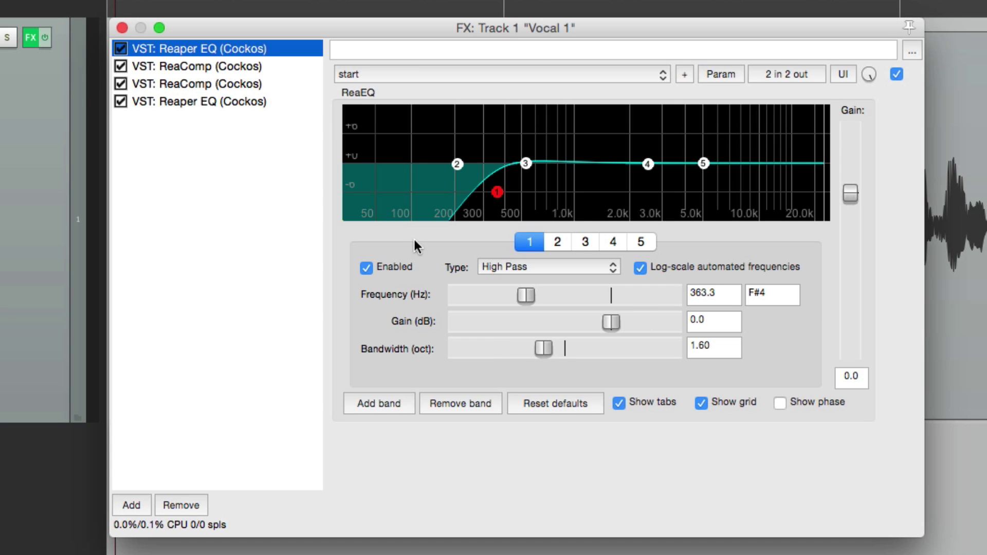
right_click(251, 48)
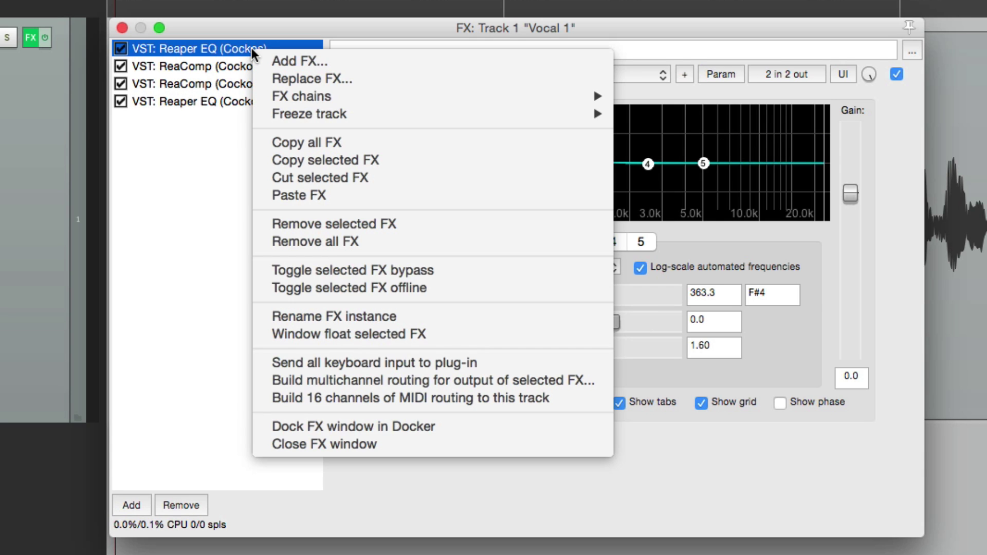
left_click(267, 318)
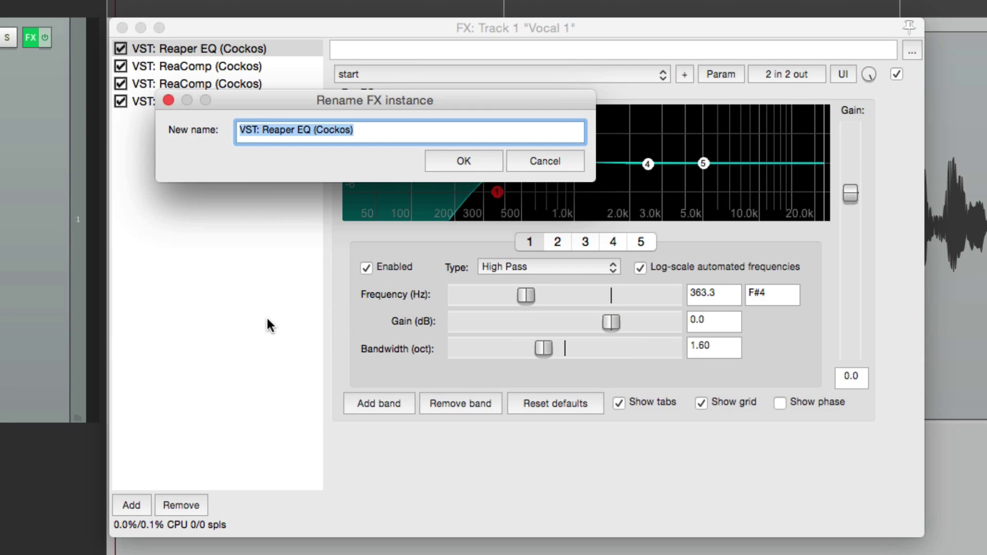
type("HP Filter")
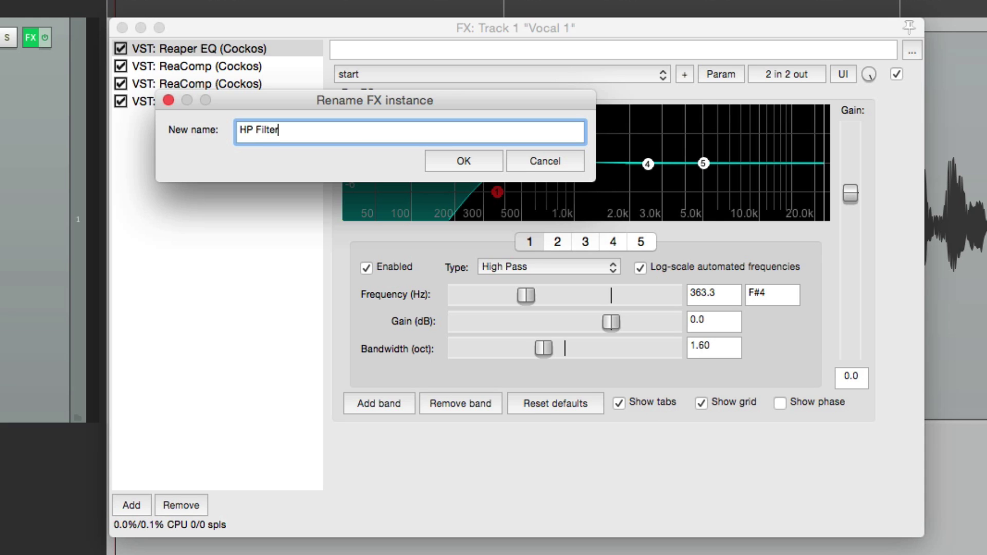
key("Return")
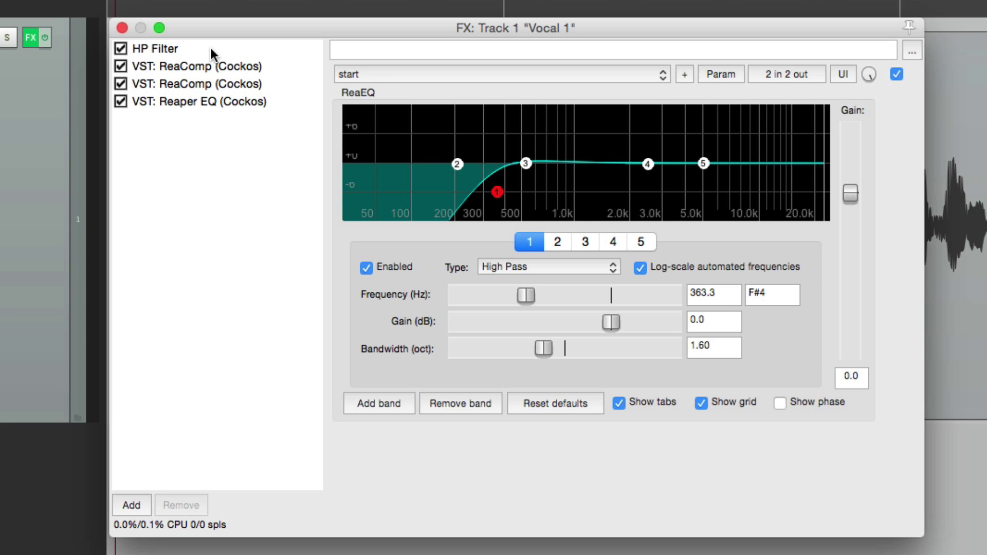
Rename the first ReaComp instance in the effects chain as "Compressor"
left_click(217, 67)
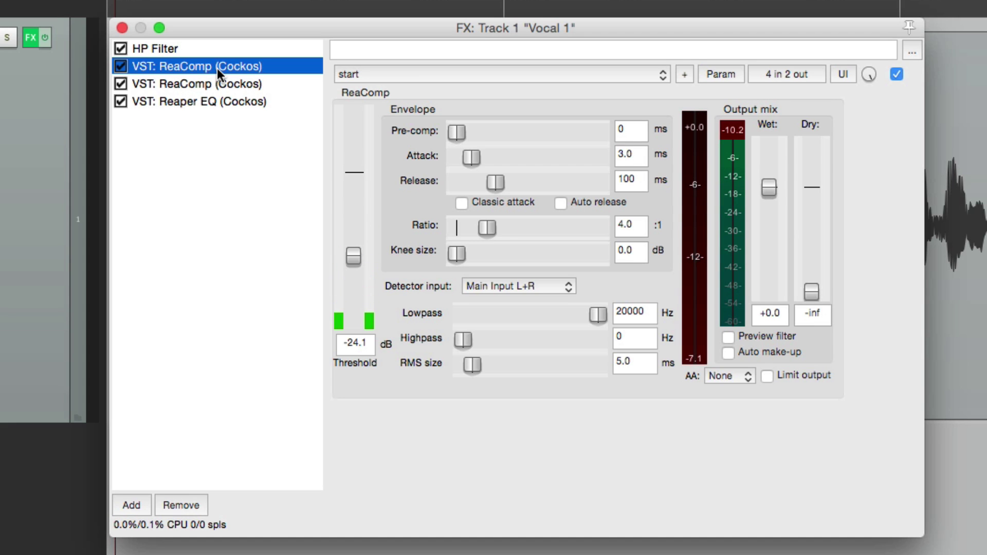
right_click(217, 68)
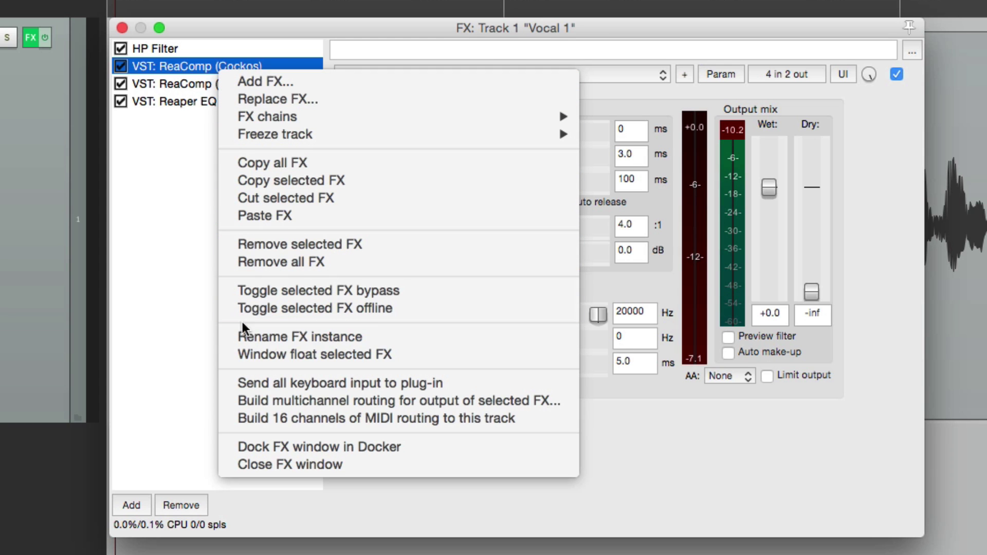
left_click(236, 336)
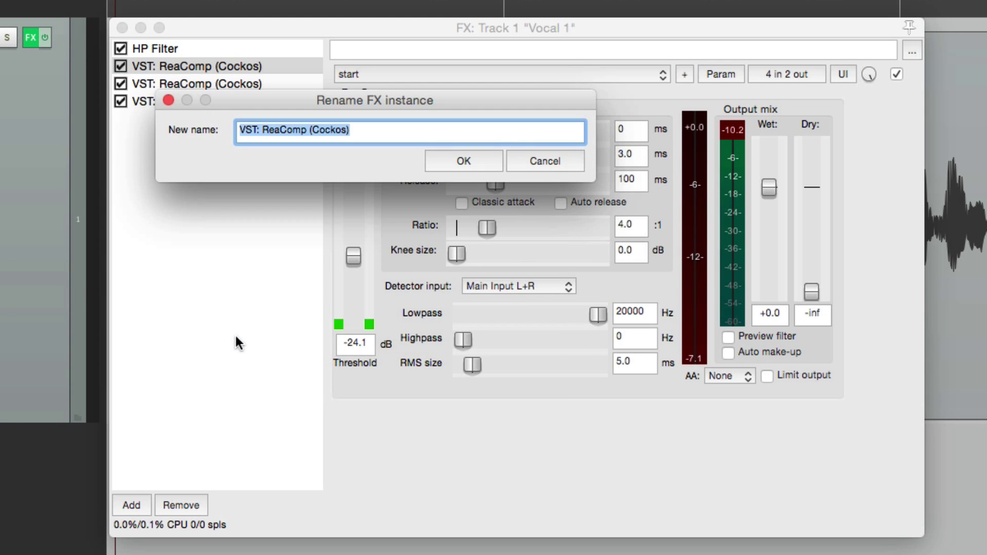
type("Compressor")
key("Return")
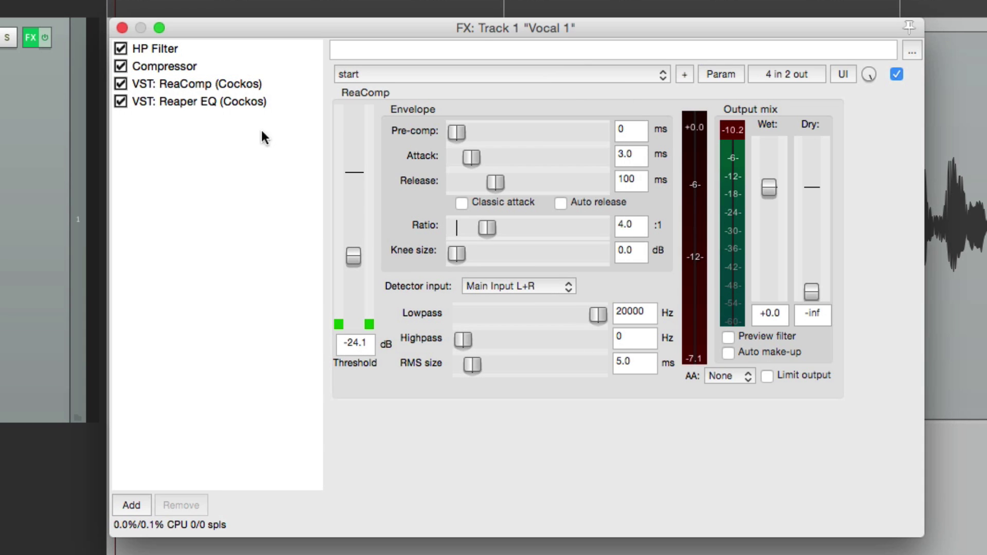
Rename the second ReaComp instance, the one with the 5151 Hz highpass, as "De-Esser"
left_click(254, 84)
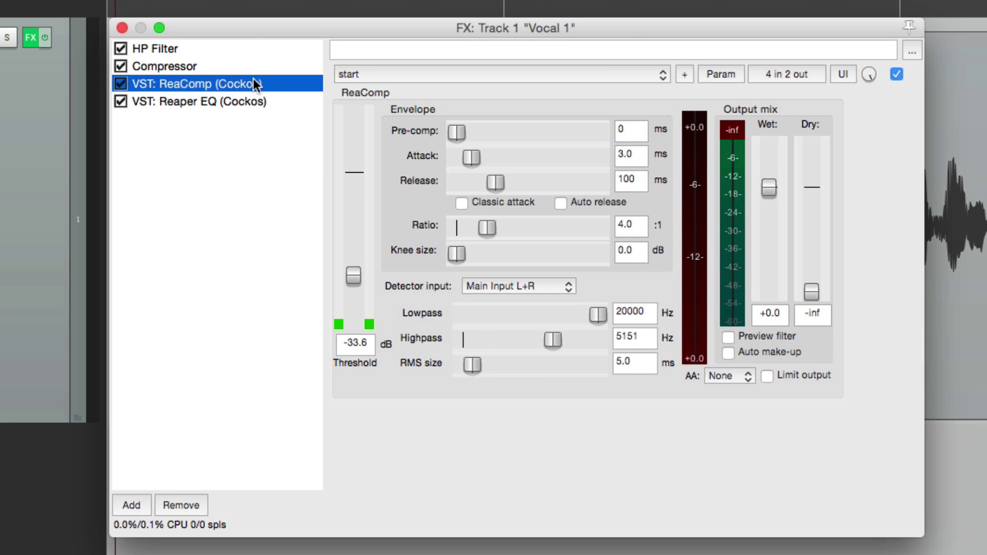
right_click(255, 83)
left_click(271, 342)
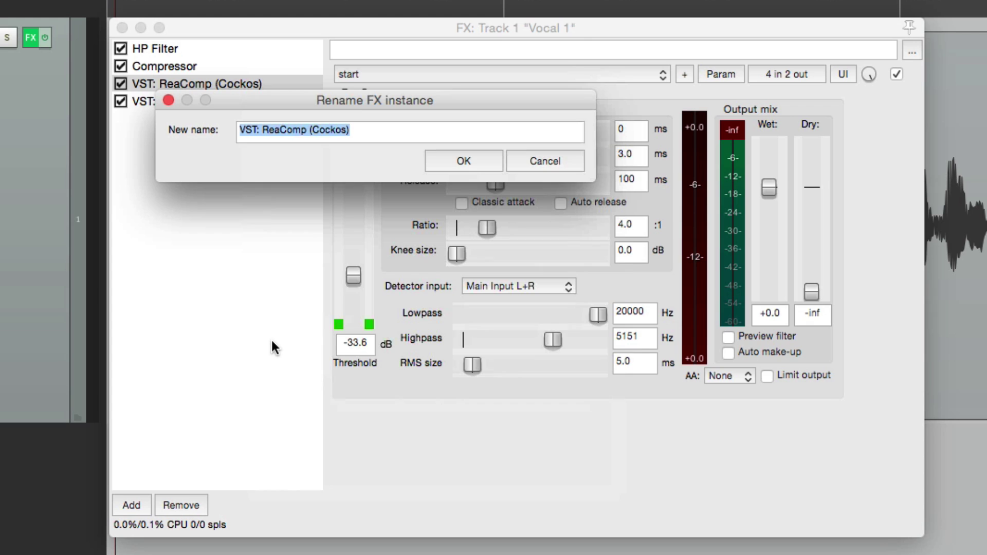
type("De-Esser")
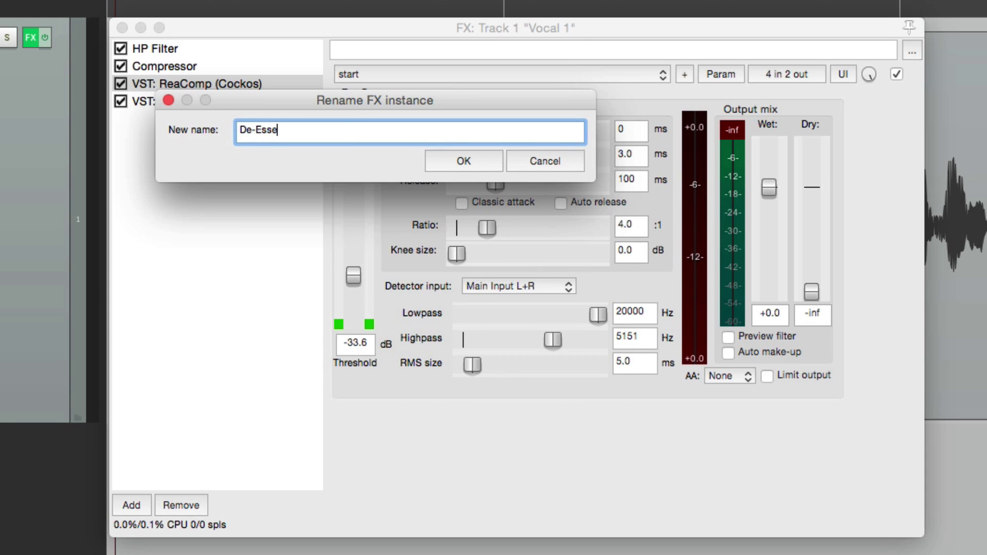
key("Return")
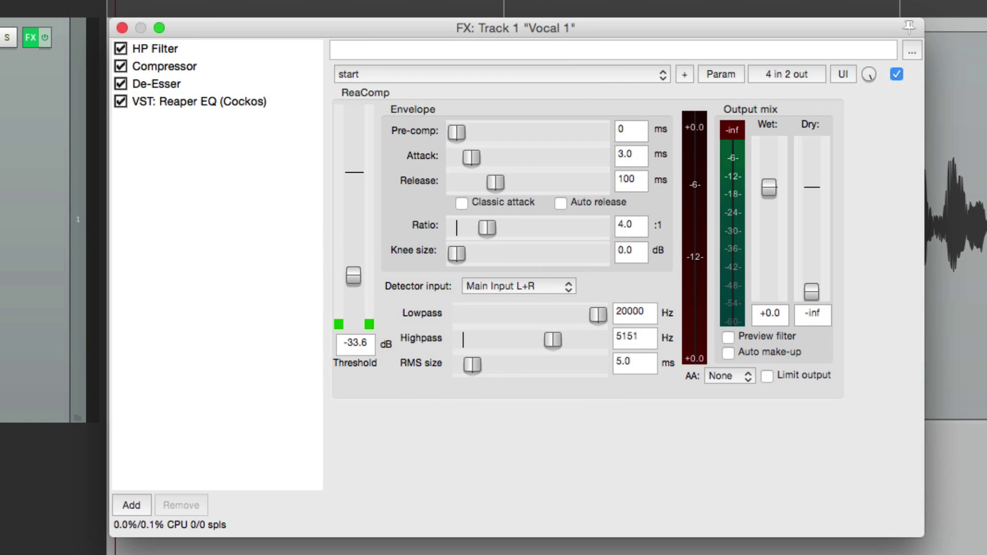
Rename the remaining Reaper EQ instance as "Brightness" and adjust its band 5 high shelf to about 5.0 dB at 4808 Hz
left_click(229, 107)
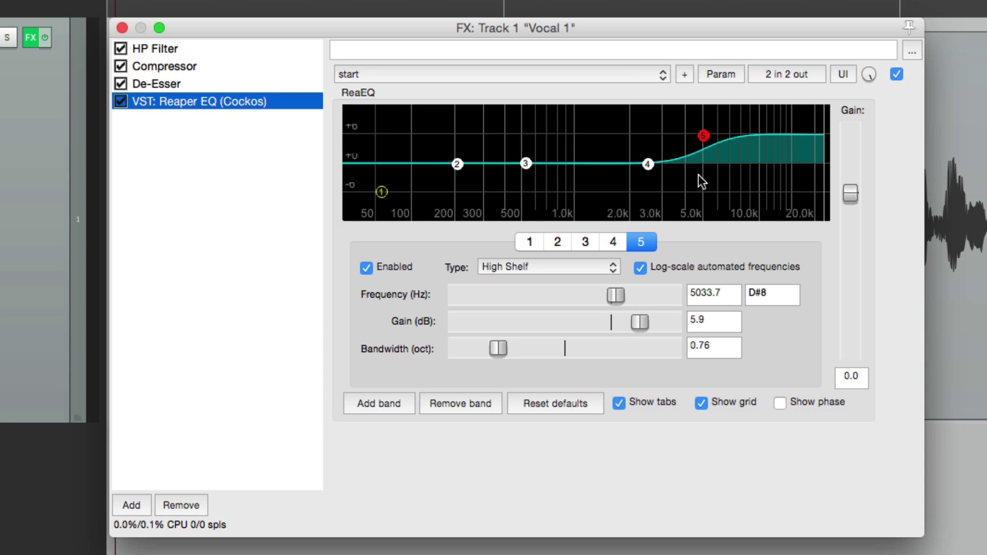
right_click(225, 102)
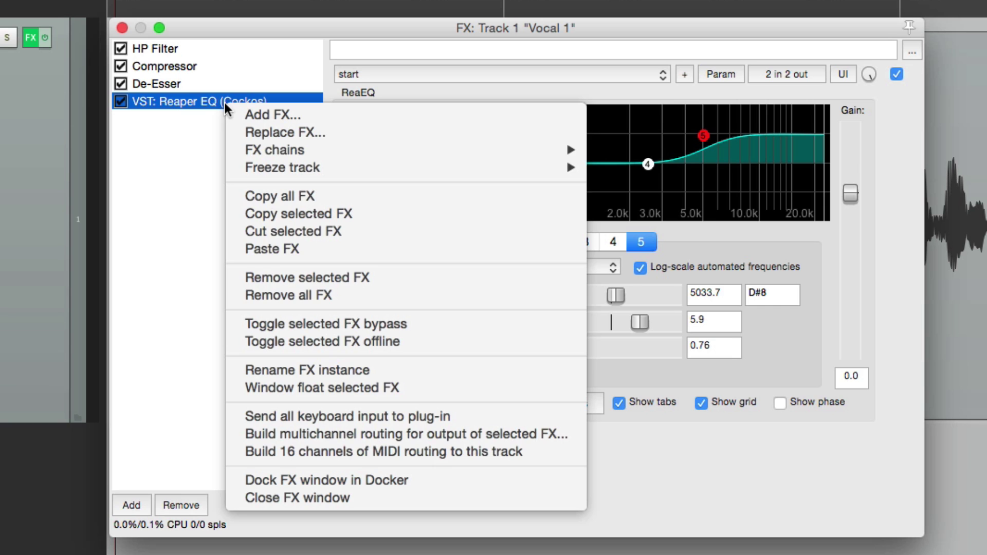
left_click(248, 367)
type("Brightness")
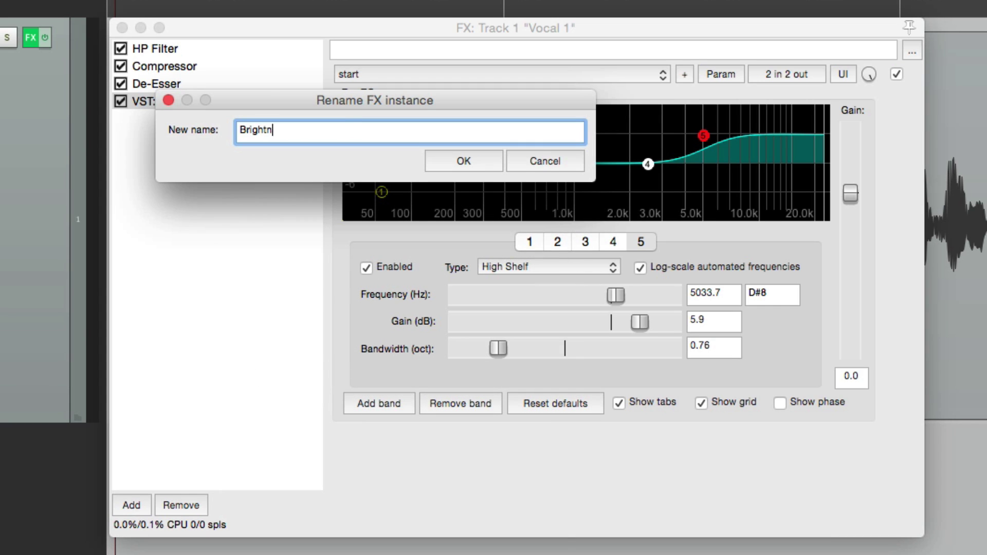
key("Return")
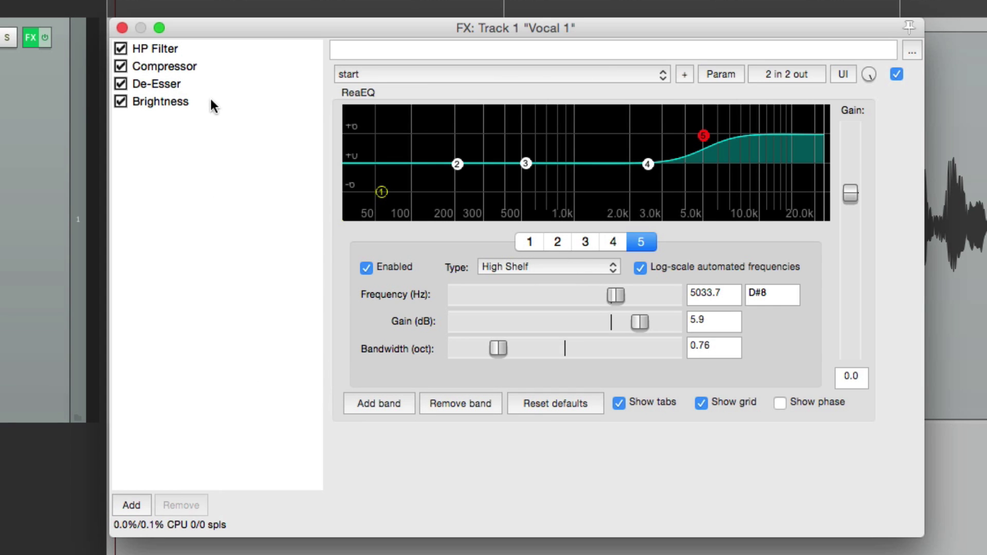
left_click(212, 102)
mouse_move(703, 136)
left_mouse_down()
mouse_move(701, 127)
mouse_move(699, 141)
left_mouse_up()
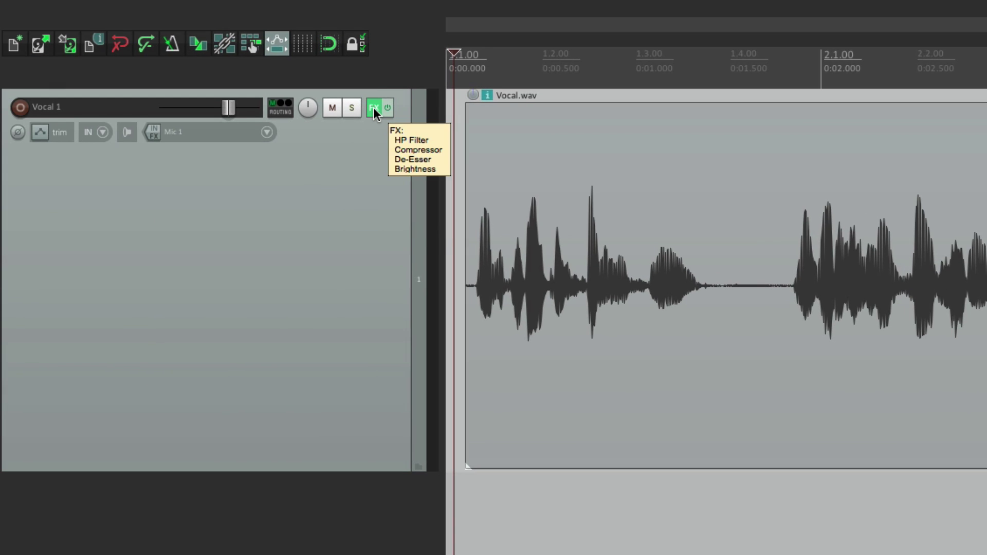
Open the De-Esser, Compressor and Brightness effects one at a time from the Vocal 1 track's effects list, closing each after viewing
right_click(374, 107)
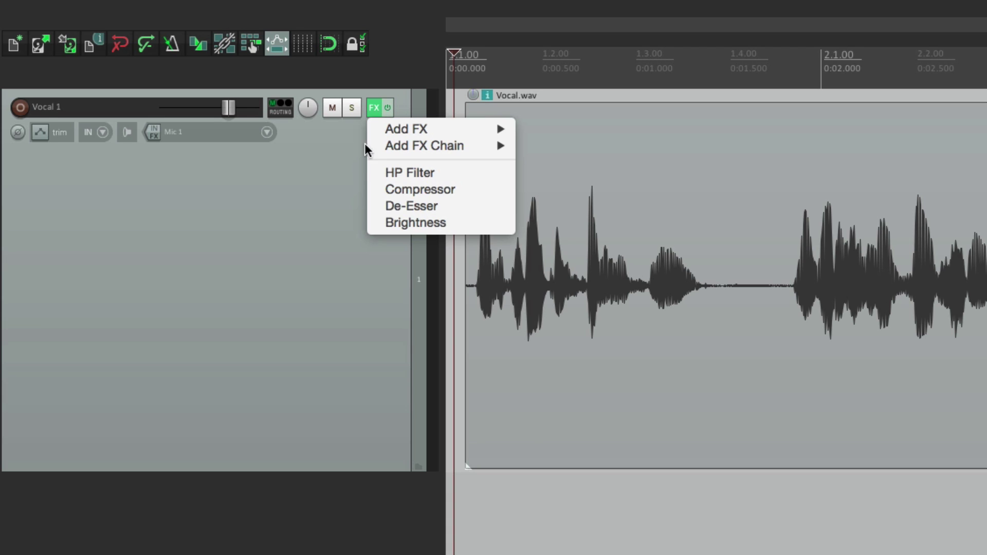
left_click(406, 206)
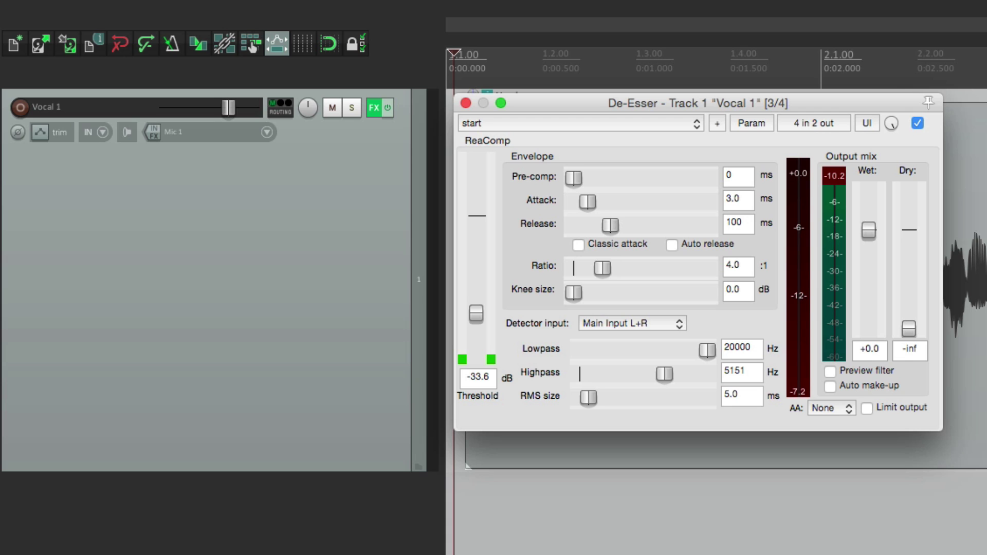
key("Escape")
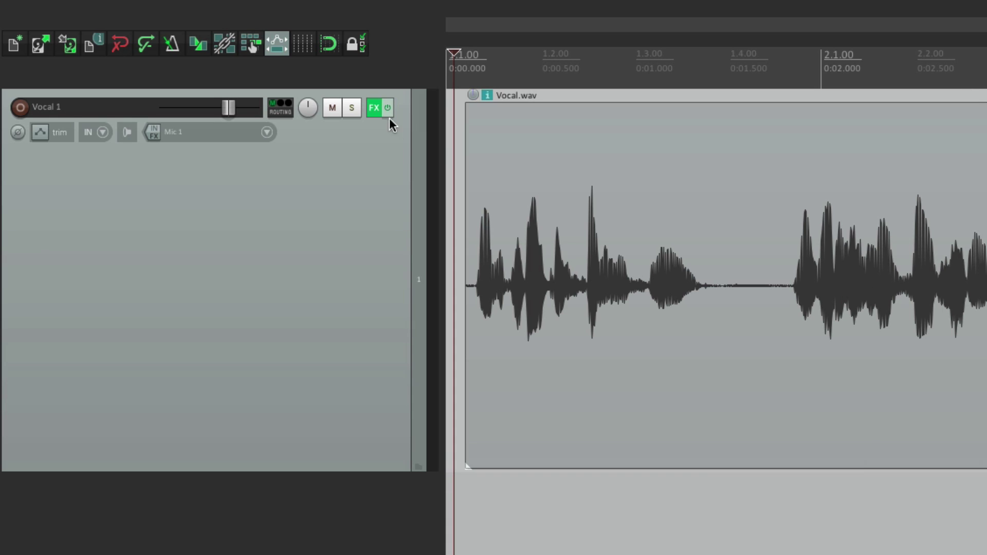
right_click(374, 109)
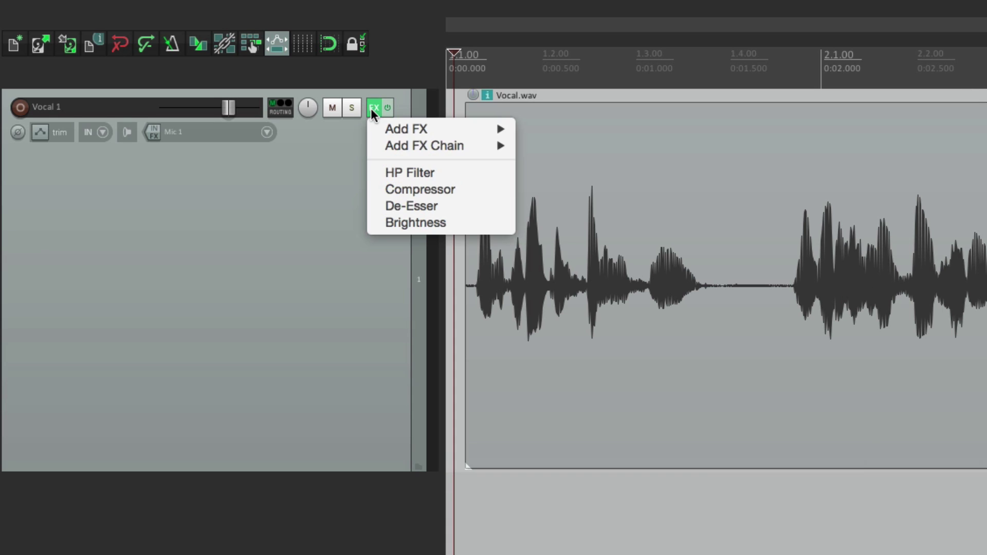
left_click(384, 190)
key("Escape")
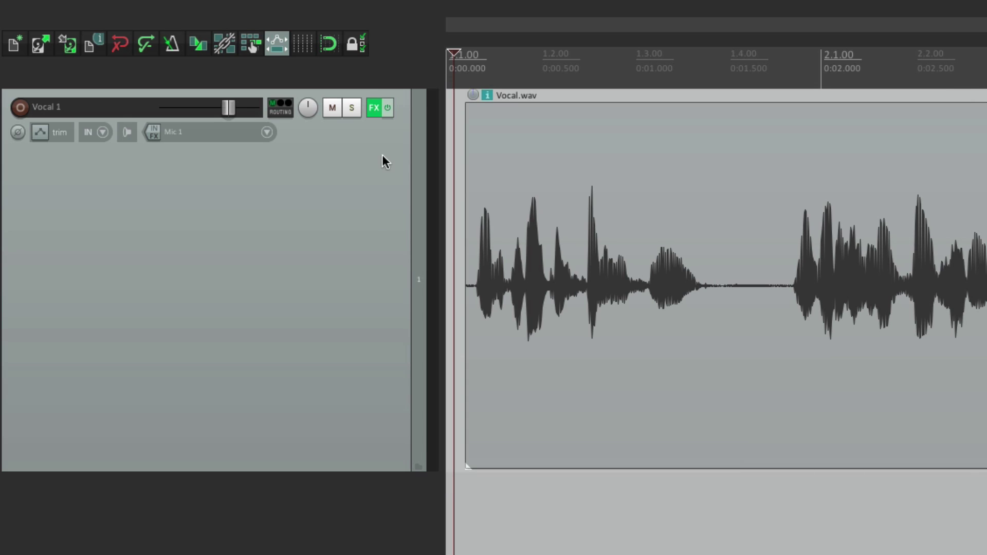
right_click(372, 111)
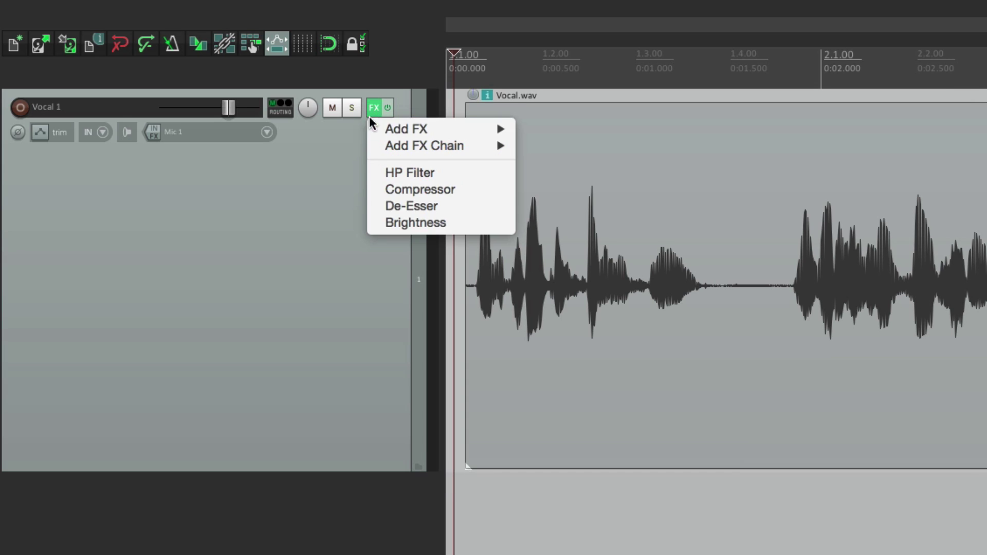
left_click(374, 224)
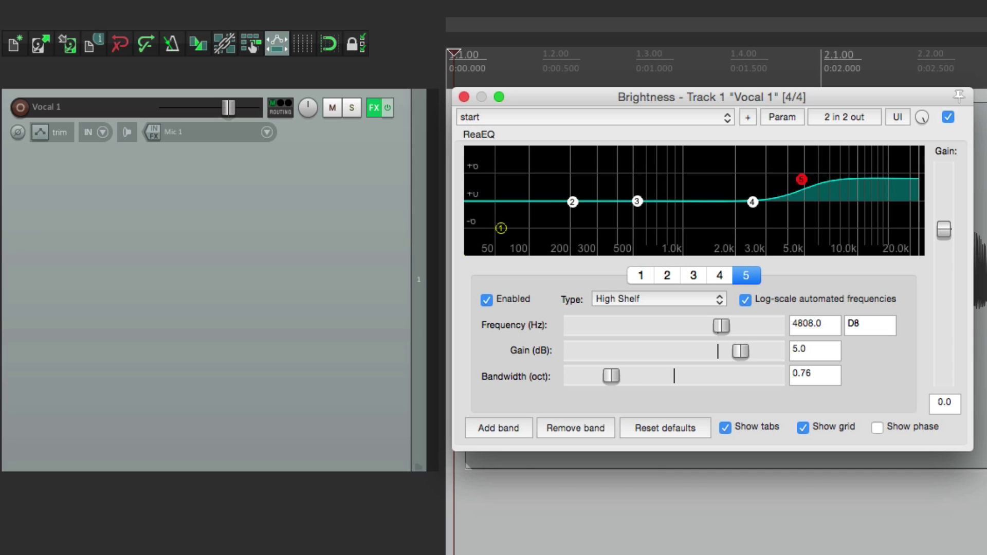
key("Escape")
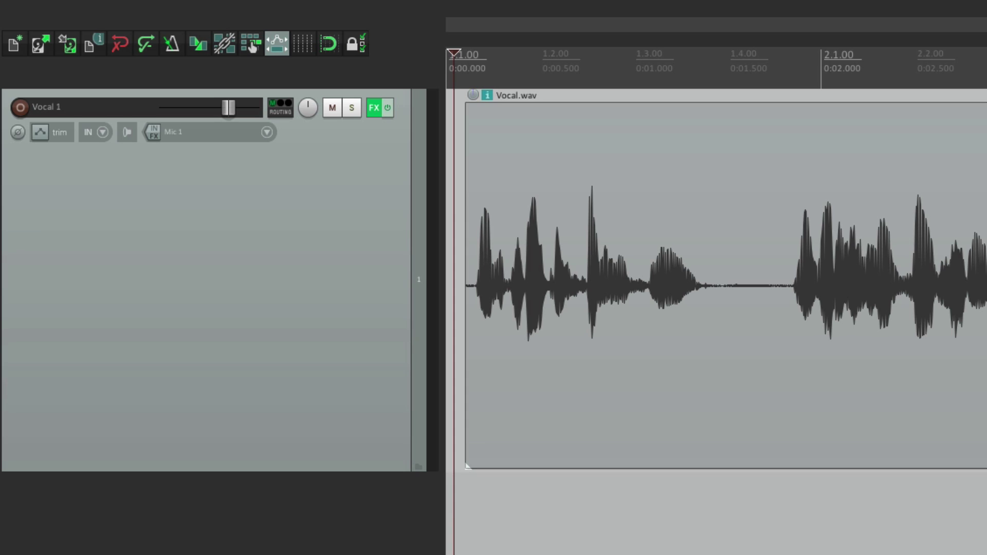
Show the mixer and view the Compressor, Brightness, HP Filter and De-Esser in turn from Vocal 1's channel strip inserts
key("ctrl+m")
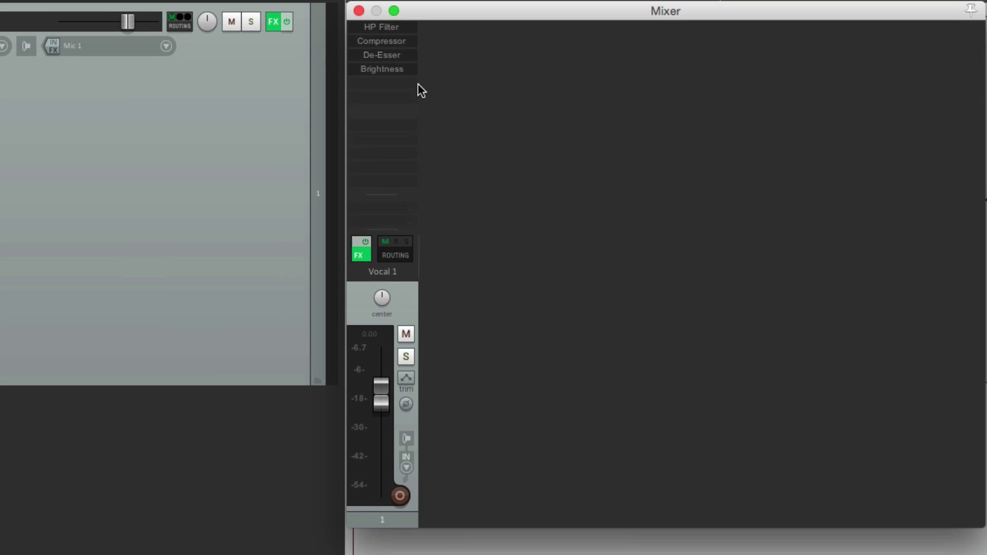
left_click(394, 42)
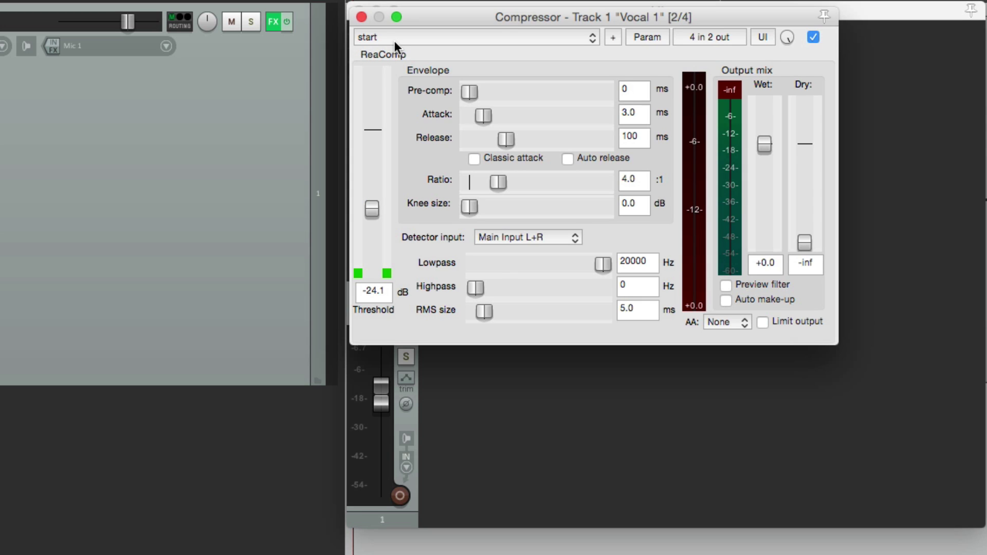
key("Escape")
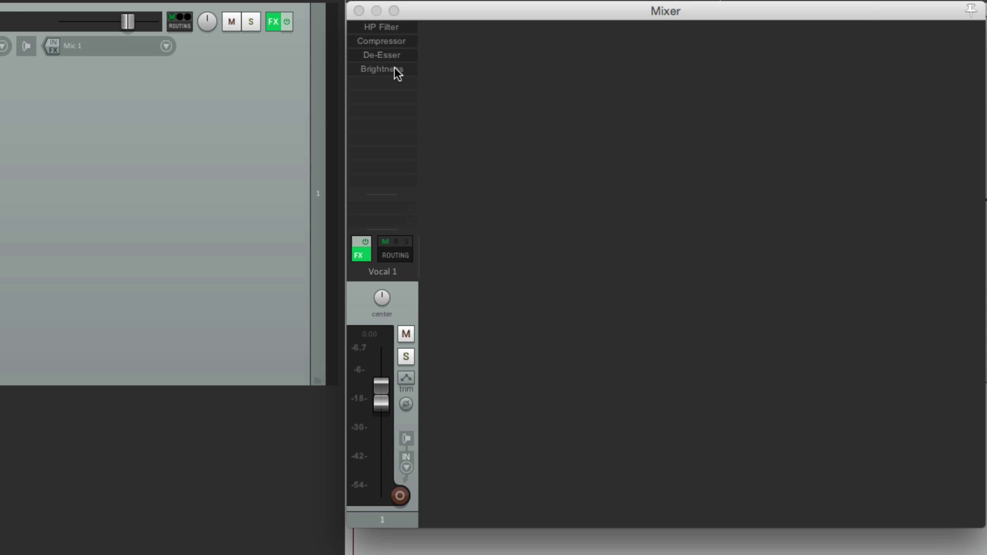
left_click(394, 67)
key("Escape")
left_click(394, 27)
key("Escape")
left_click(397, 53)
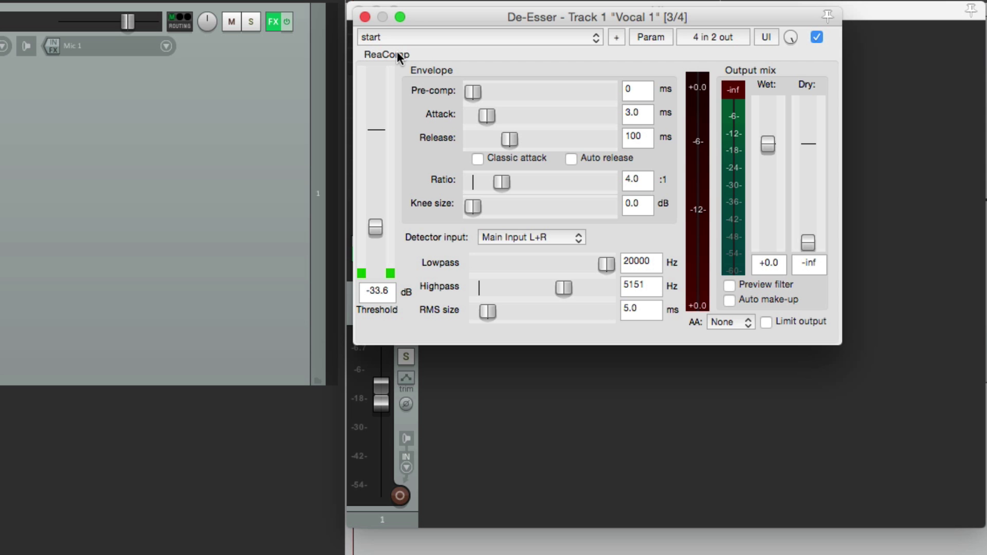
key("Escape")
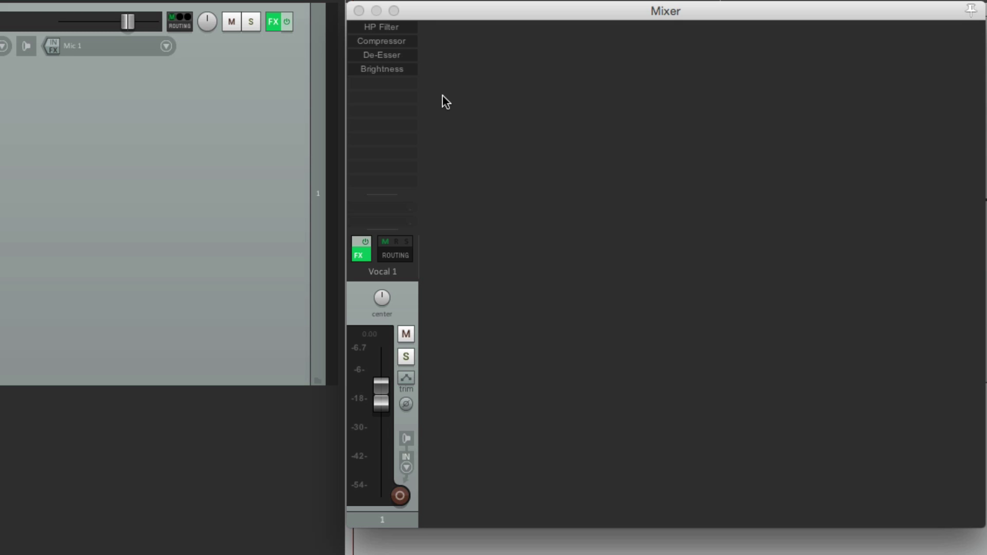
Bring up the rename dialog for the Brightness instance from the mixer and accept the existing name
right_click(387, 72)
left_click(359, 291)
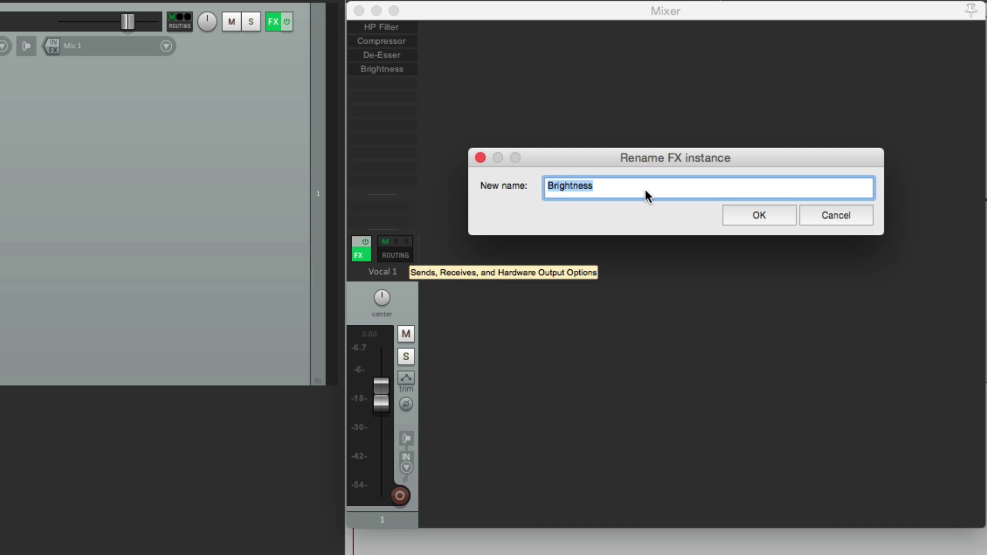
left_click(743, 217)
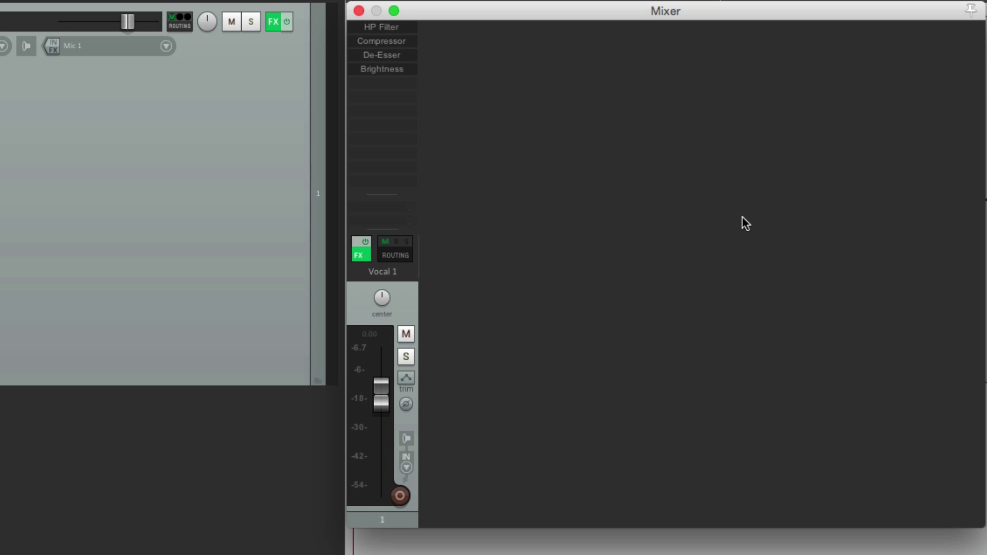
Open Vocal 1's effects chain, view the HP Filter, Compressor and De-Esser settings, and leave no effect selected
left_click(274, 22)
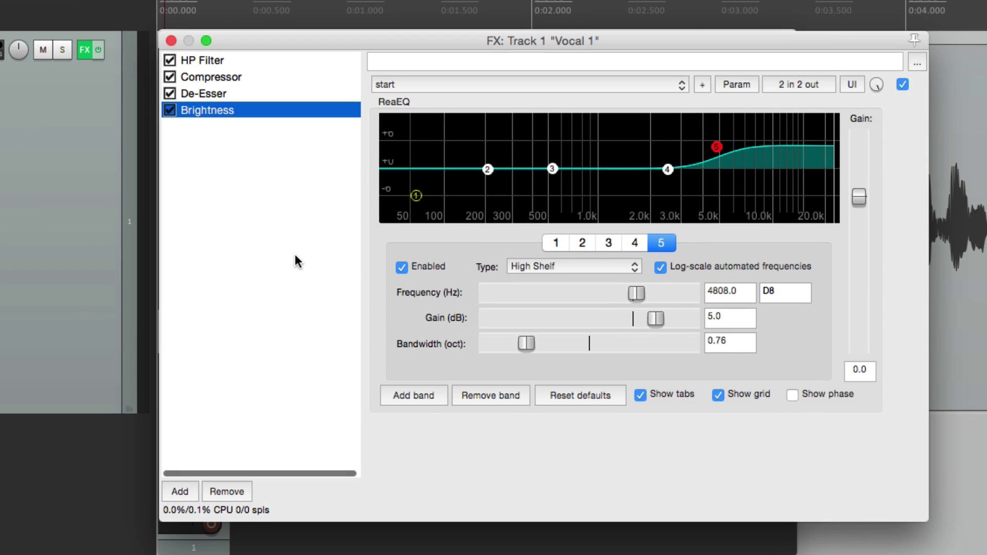
left_click(297, 258)
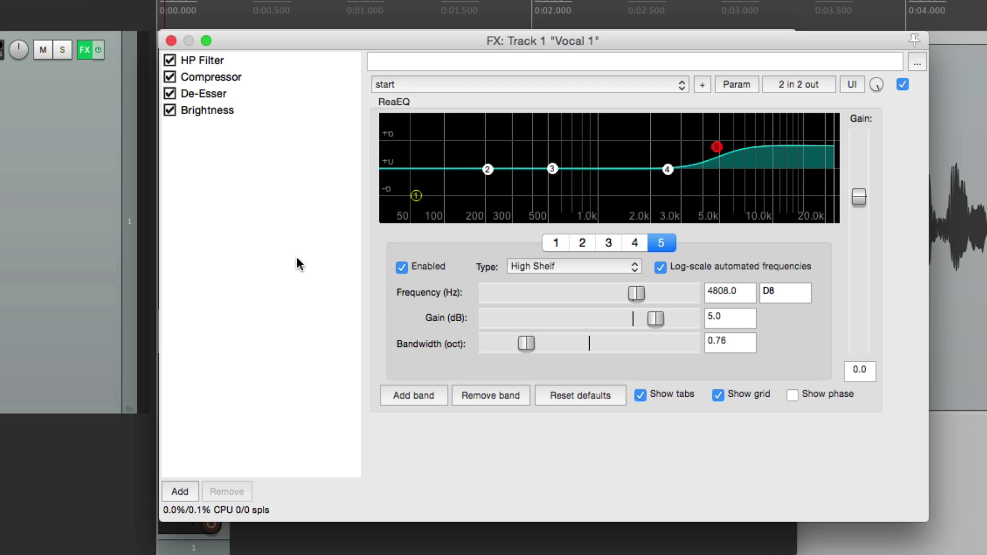
left_click(279, 62)
left_click(283, 78)
left_click(282, 91)
left_click(282, 132)
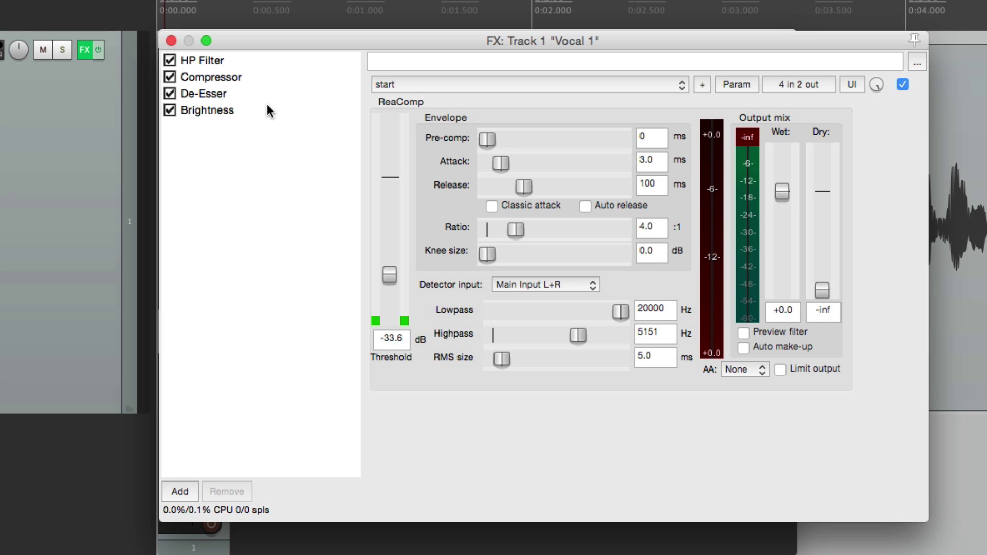
Save all effects on Vocal 1 as an FX chain named "Ld Vox" in the FXChains folder
right_click(271, 159)
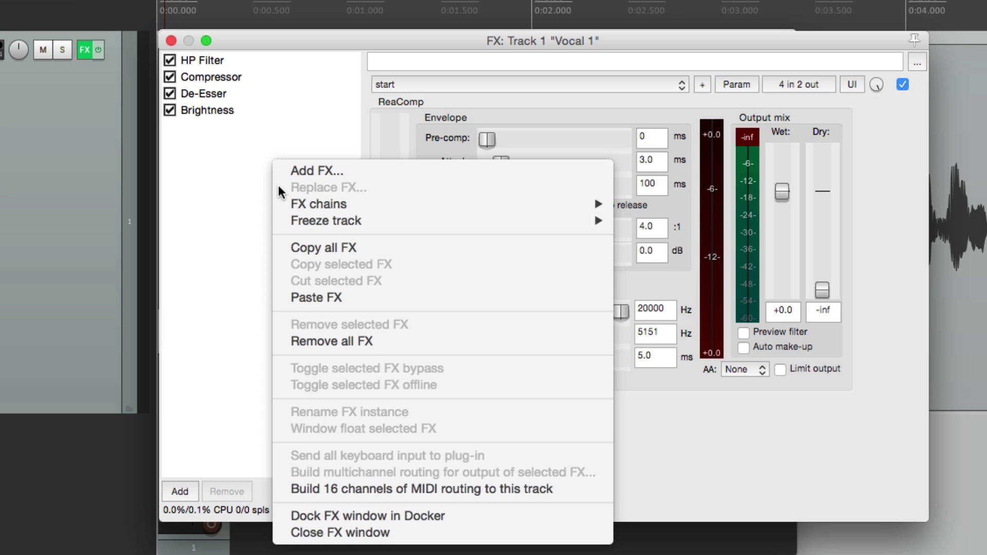
mouse_move(279, 204)
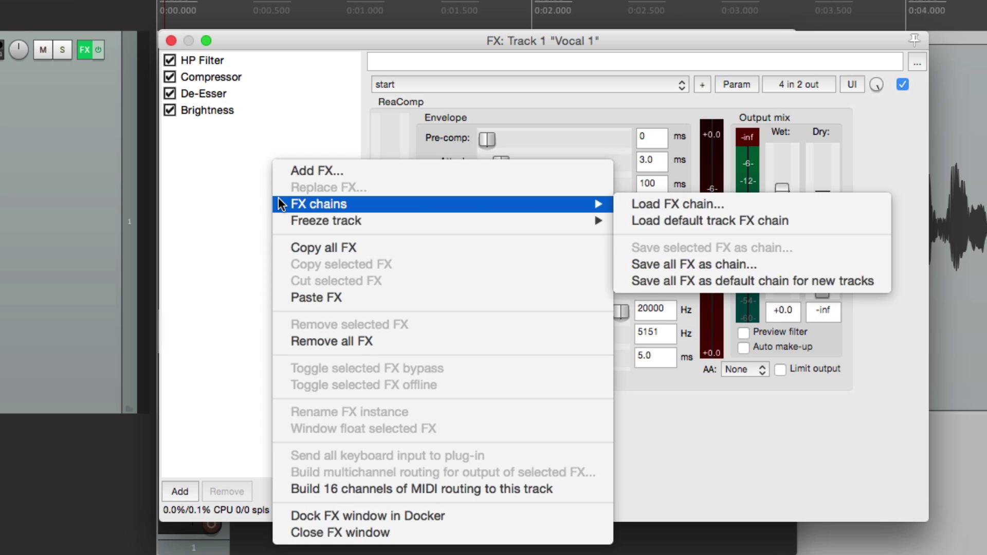
left_click(623, 266)
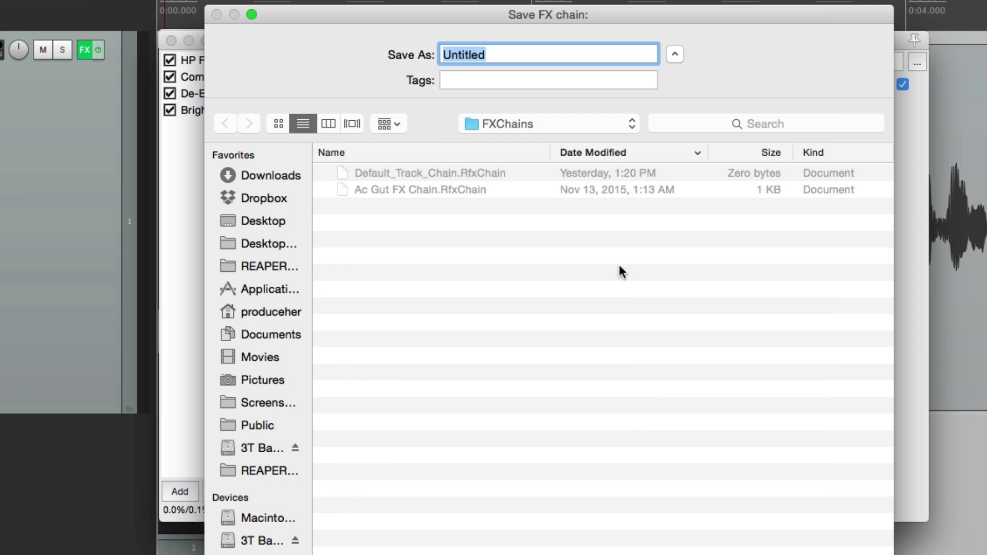
type("Ld Vox")
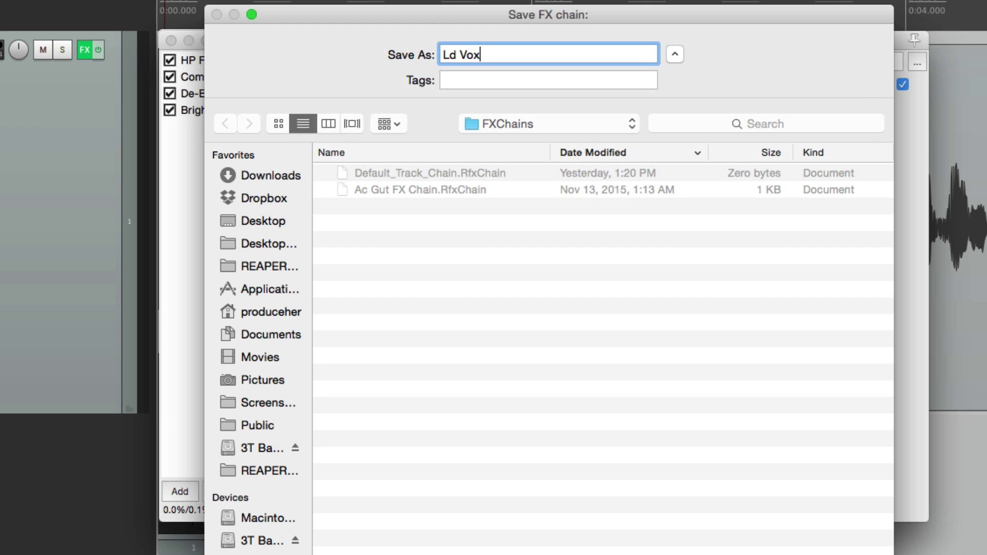
key("Return")
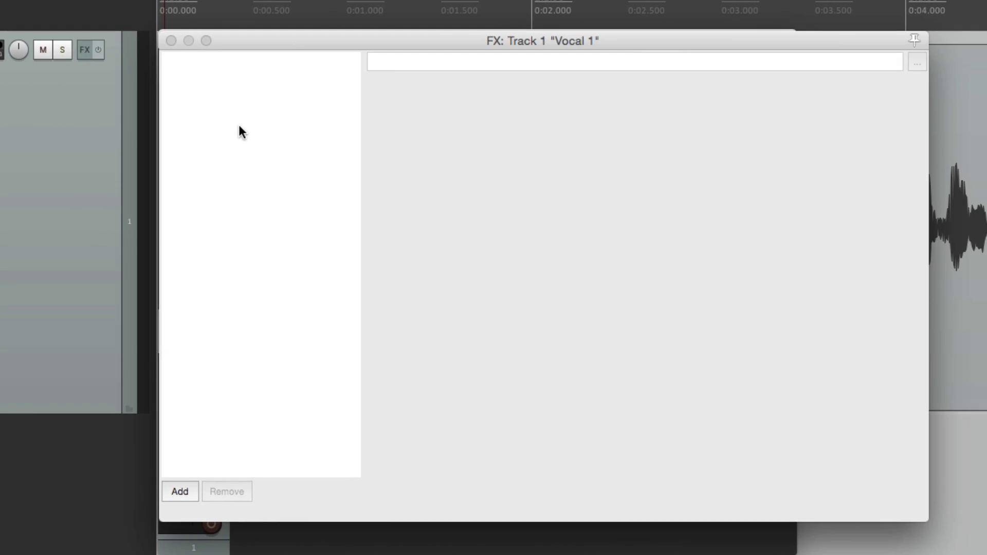
Load the saved "Ld Vox" FX chain into Vocal 1's empty effects window and check its HP Filter and Compressor before closing
right_click(239, 126)
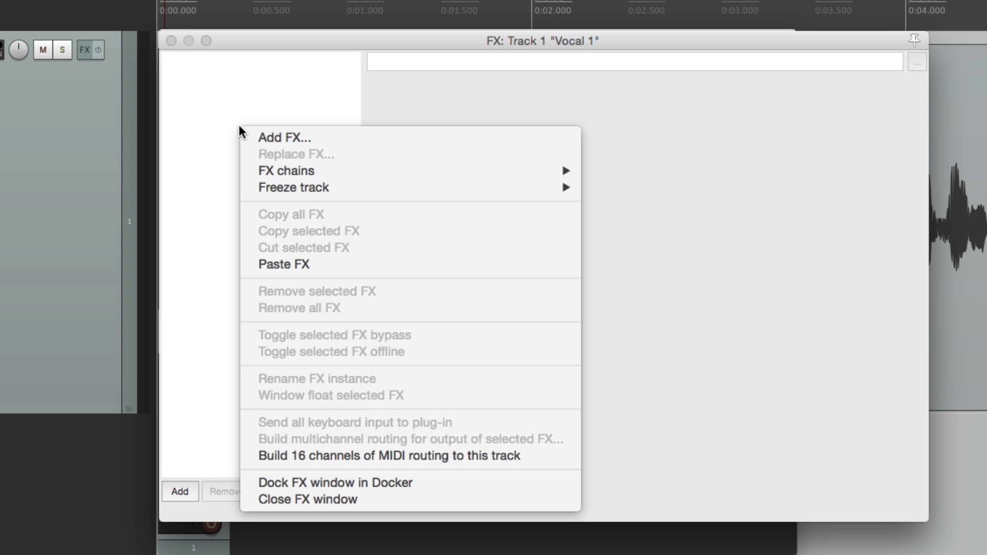
mouse_move(245, 171)
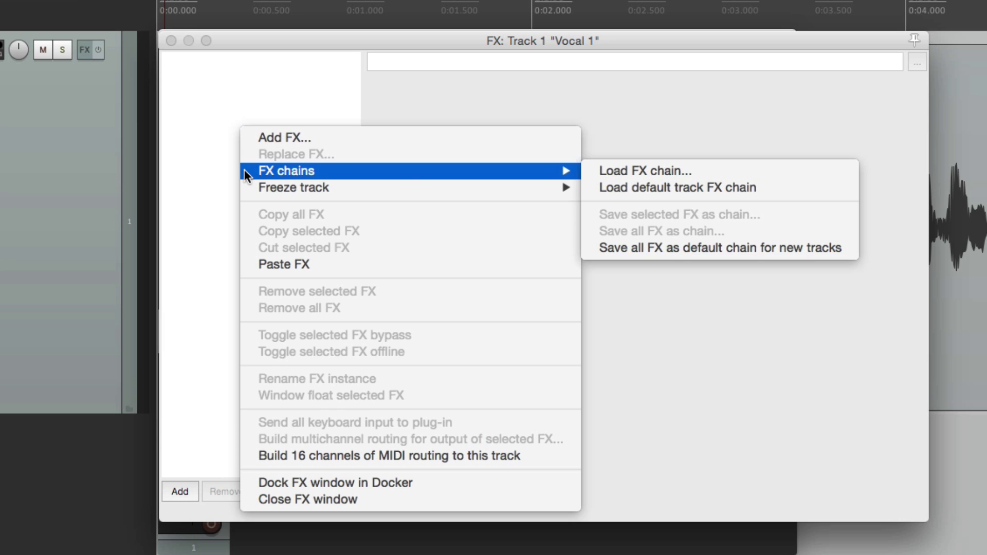
left_click(587, 168)
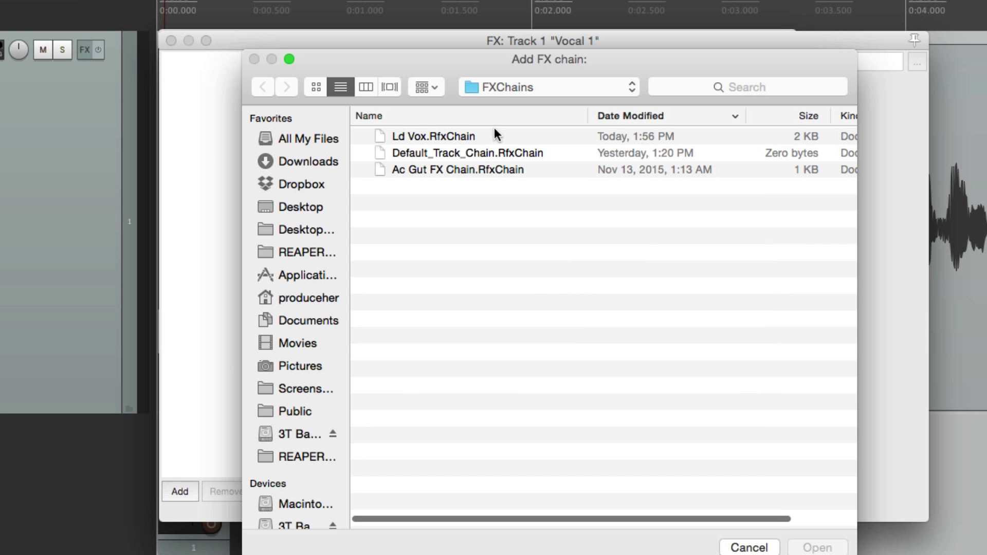
double_click(488, 136)
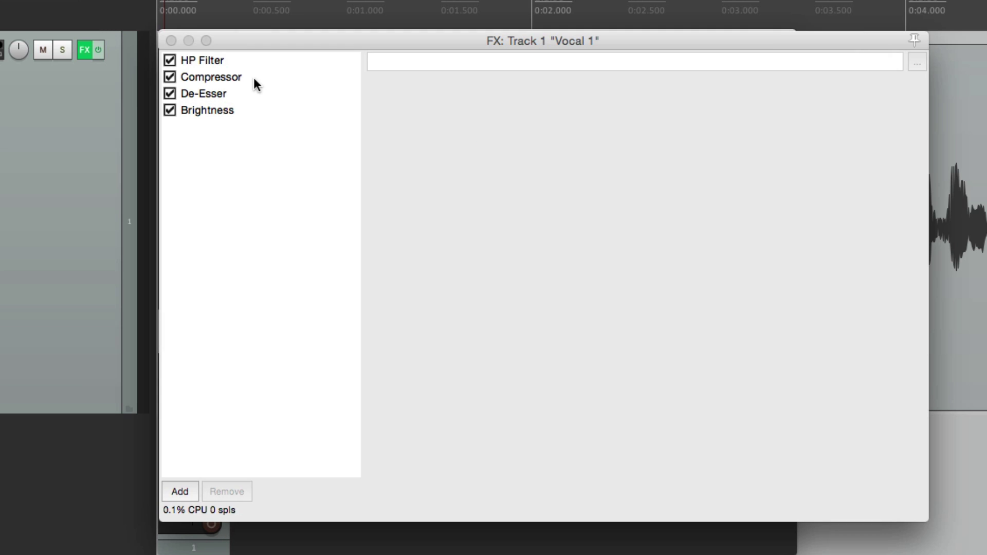
left_click(257, 59)
left_click(269, 72)
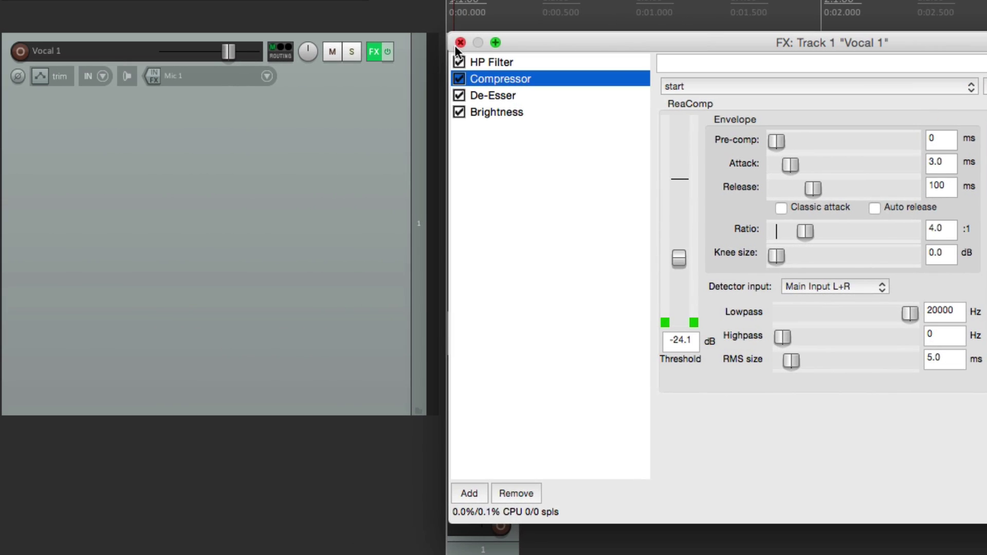
left_click(80, 50)
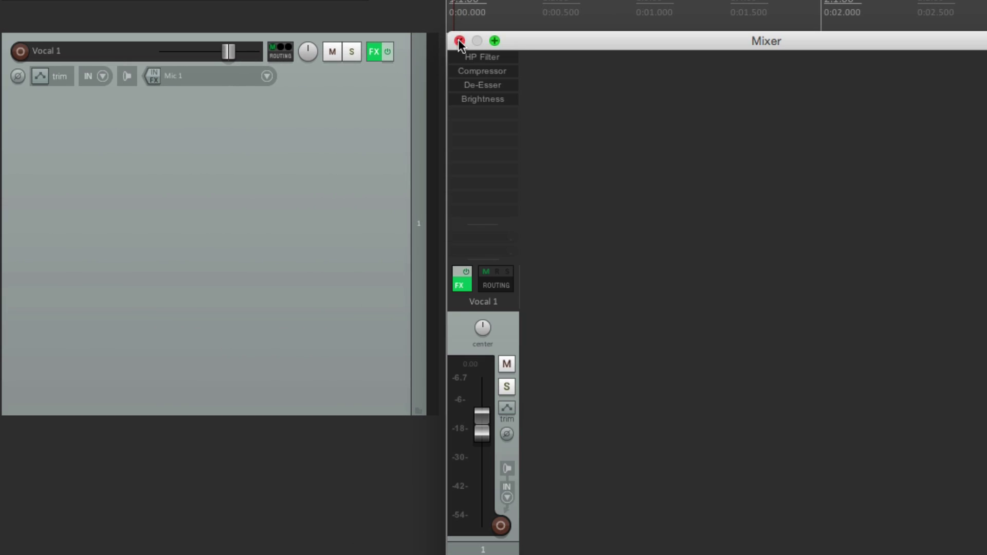
Clear all effects from Vocal 1 and add the saved "Ld Vox" FX chain directly from the track
left_click(371, 51)
right_click(371, 52)
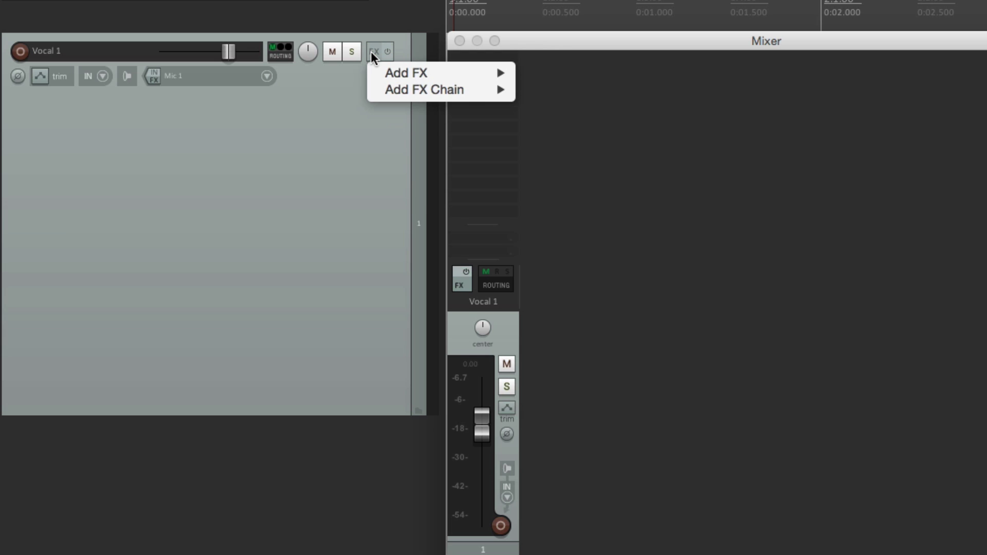
mouse_move(378, 89)
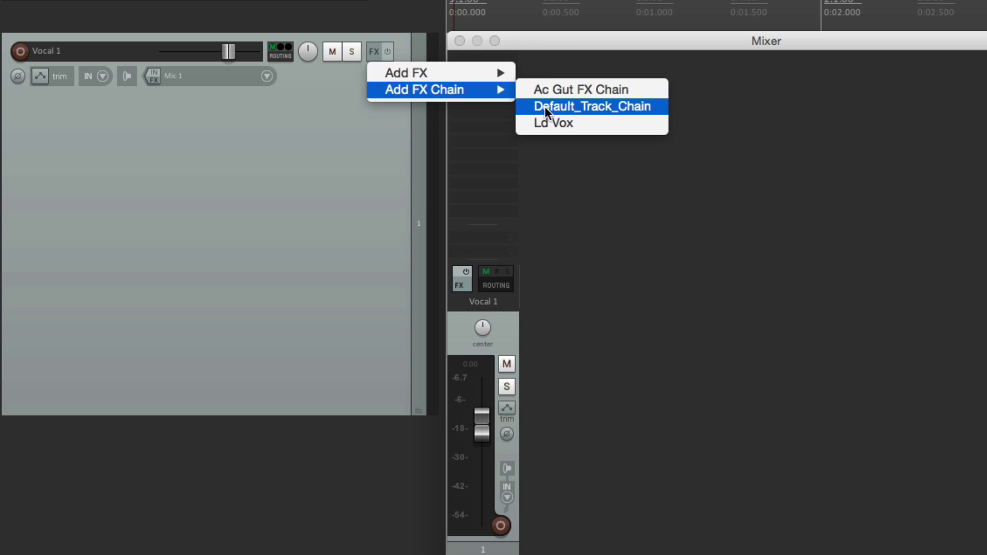
left_click(533, 119)
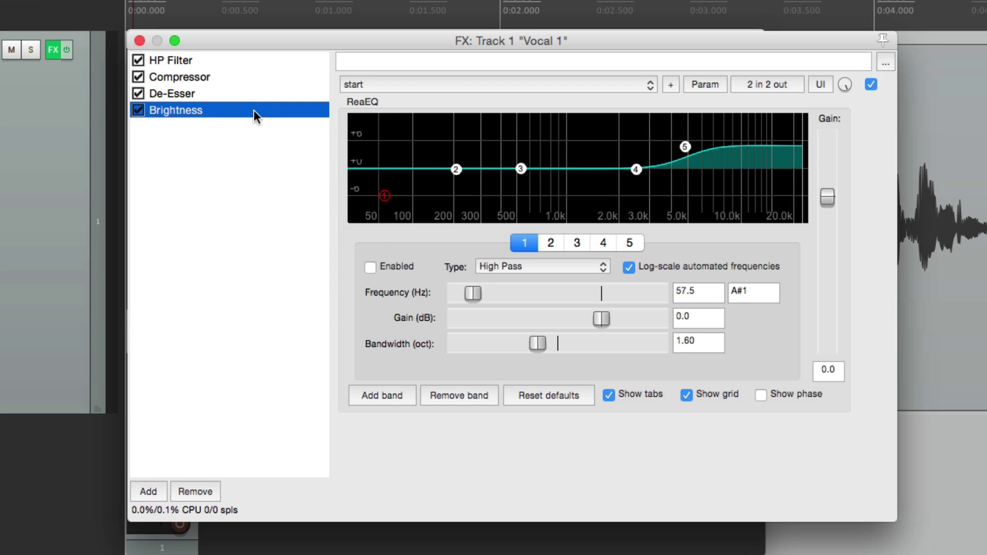
Review the HP Filter, Compressor, De-Esser and Brightness settings in Vocal 1's chain, leaving no effect selected
left_click(216, 61)
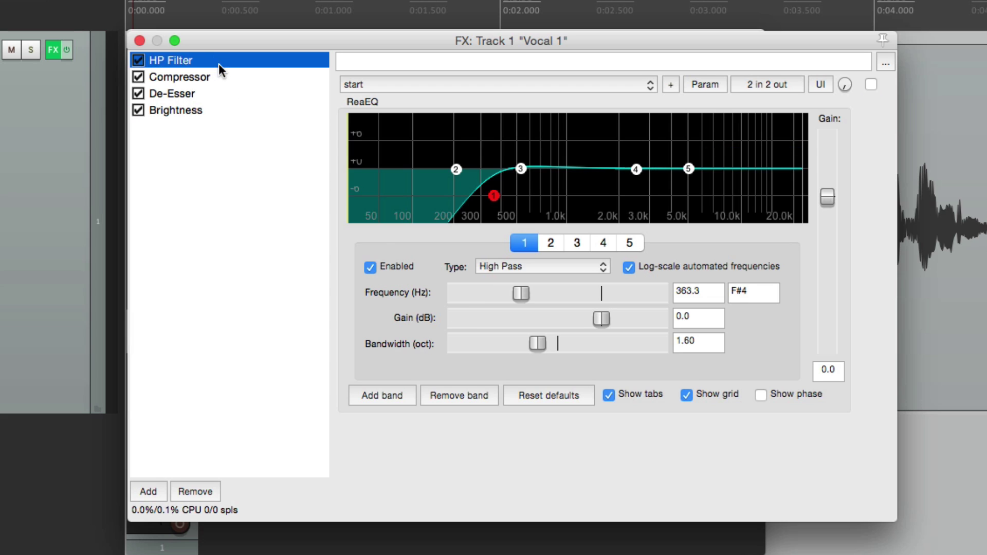
left_click(218, 75)
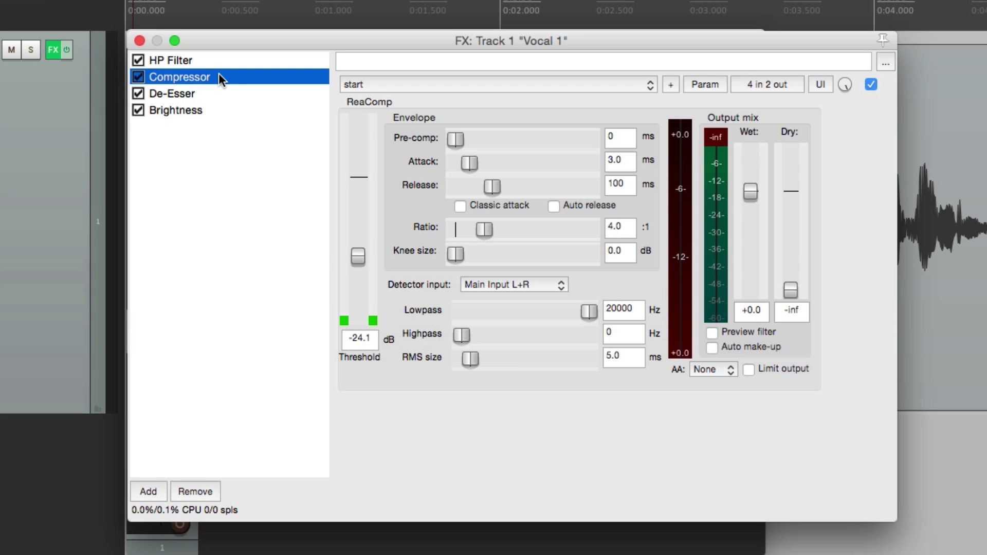
left_click(223, 94)
left_click(234, 110)
left_click(246, 161)
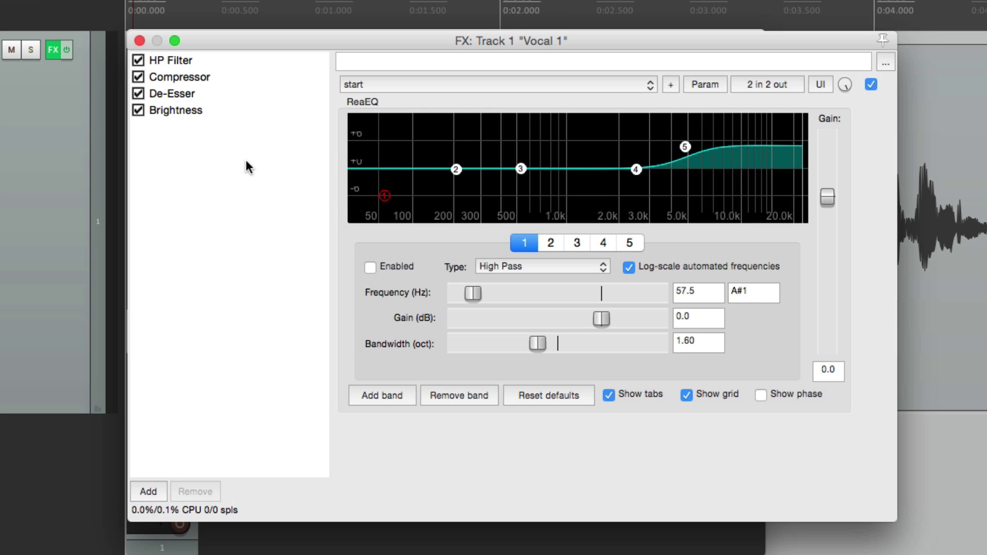
Show the Compressor's threshold parameter in Vocal 1's track controls
left_click(254, 86)
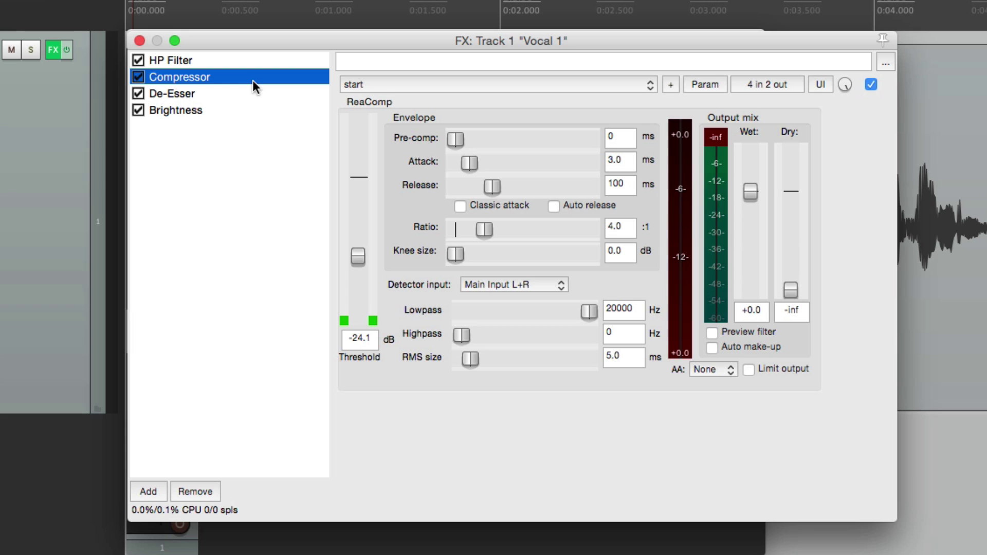
left_click(360, 257)
left_click(691, 86)
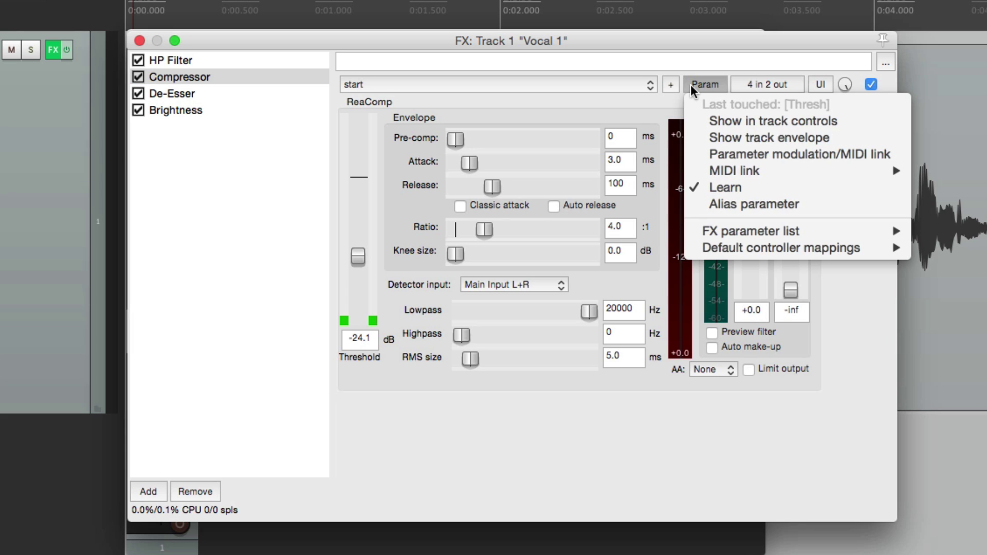
left_click(695, 124)
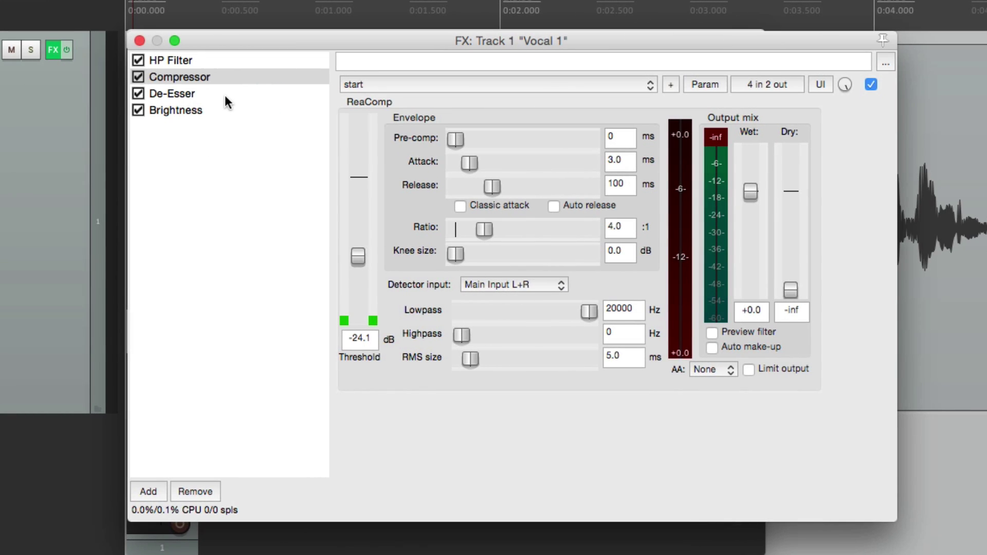
Show the De-Esser's threshold parameter in Vocal 1's track controls
left_click(226, 97)
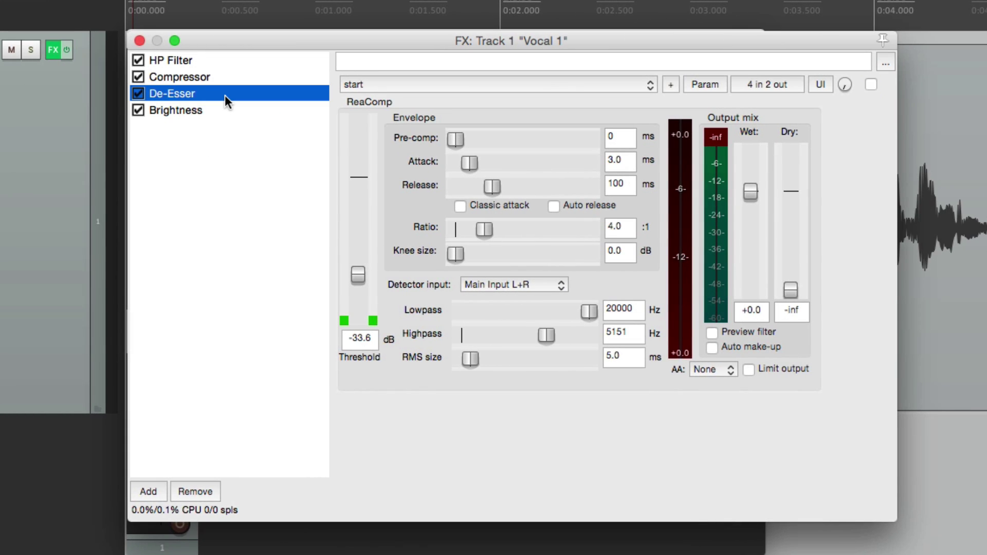
left_click(365, 281)
left_click(697, 85)
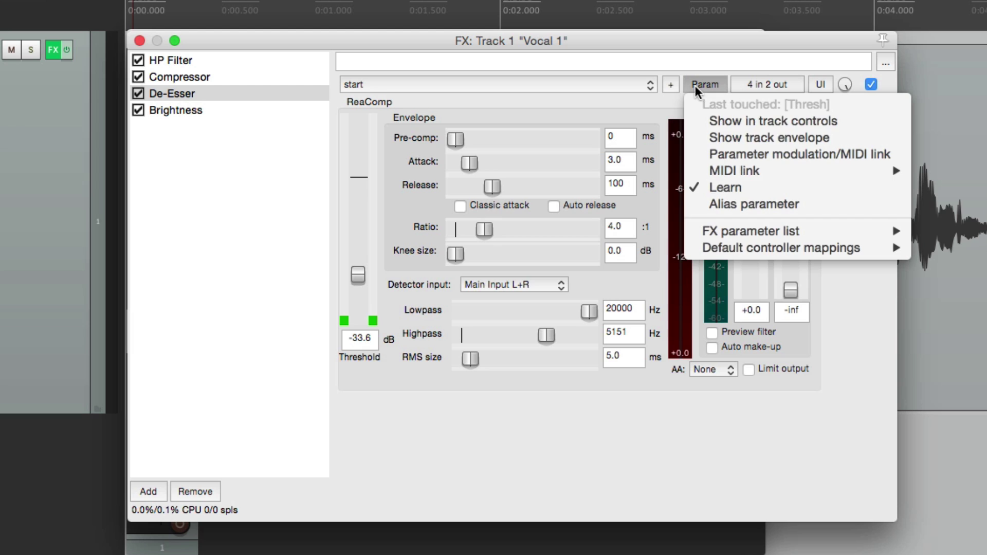
left_click(698, 122)
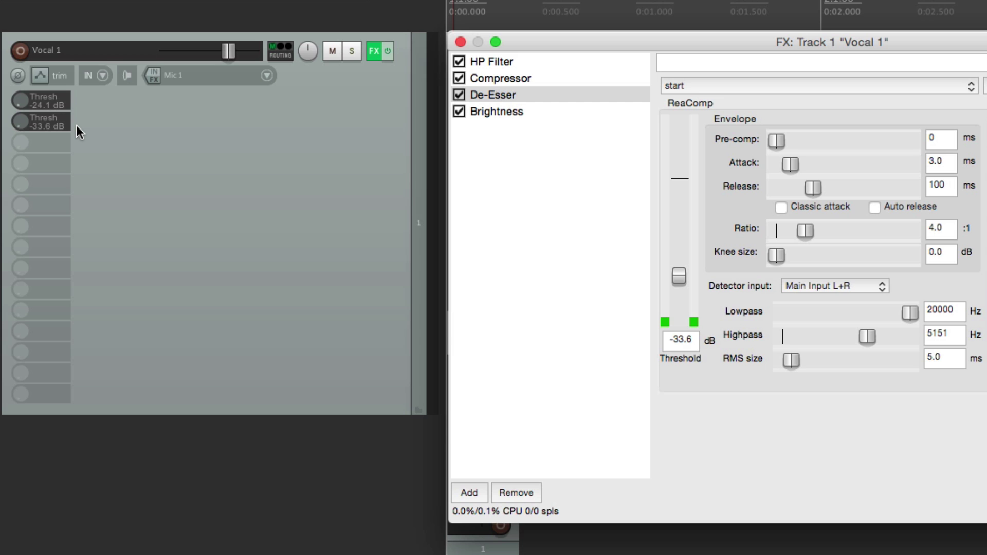
Bring up the mixer and enable showing FX parameters when size permits
key("super+m")
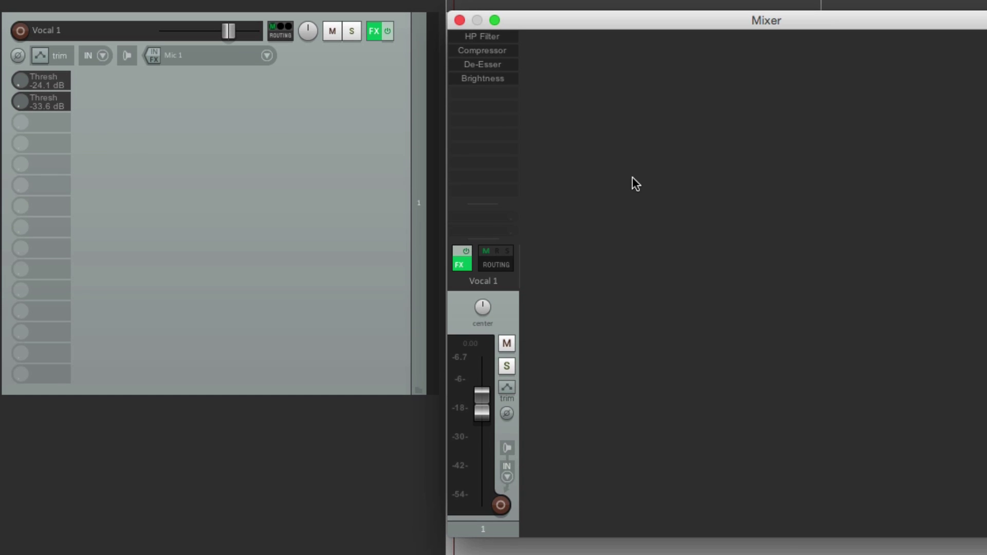
right_click(632, 177)
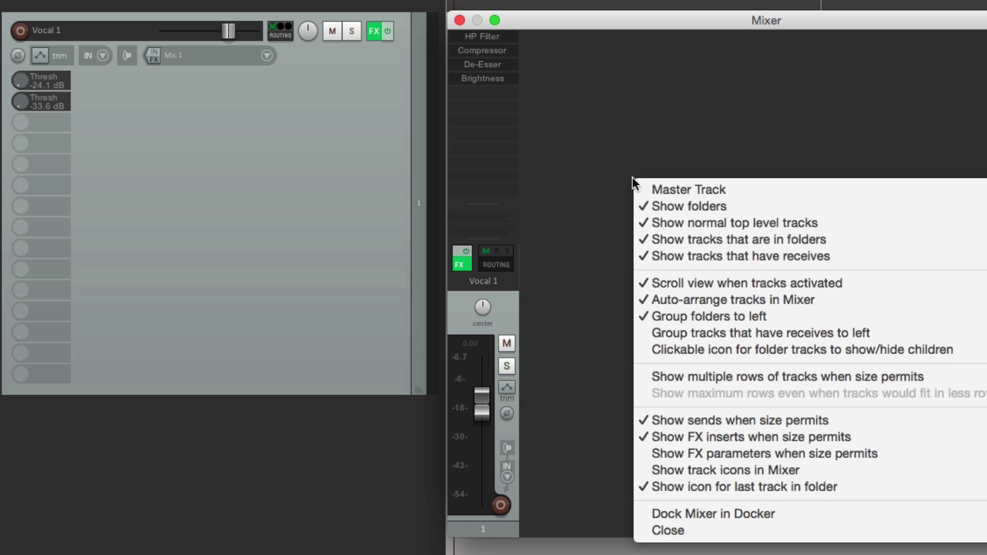
left_click(646, 453)
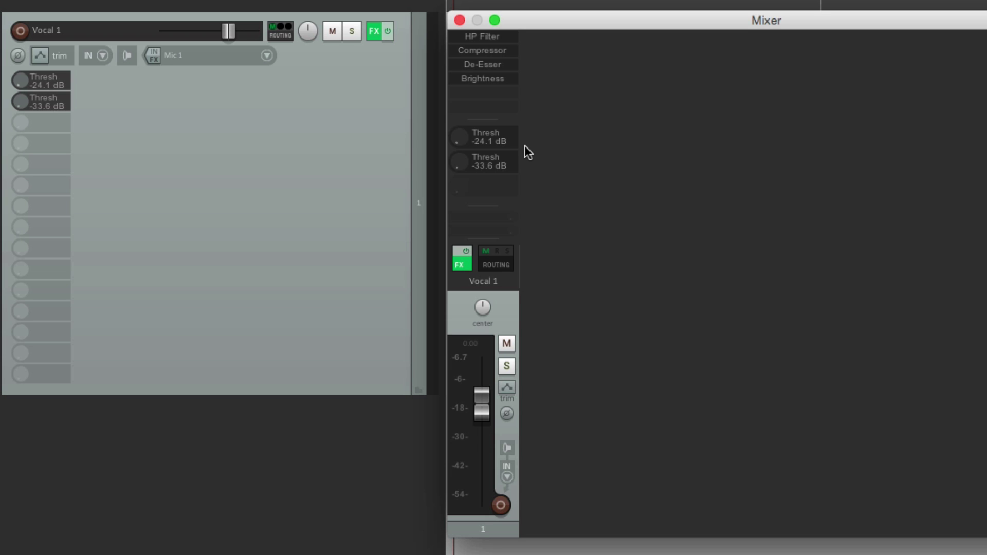
Reopen Vocal 1's effects chain and alias the Compressor's threshold parameter as "Comp Thresh"
left_click(368, 31)
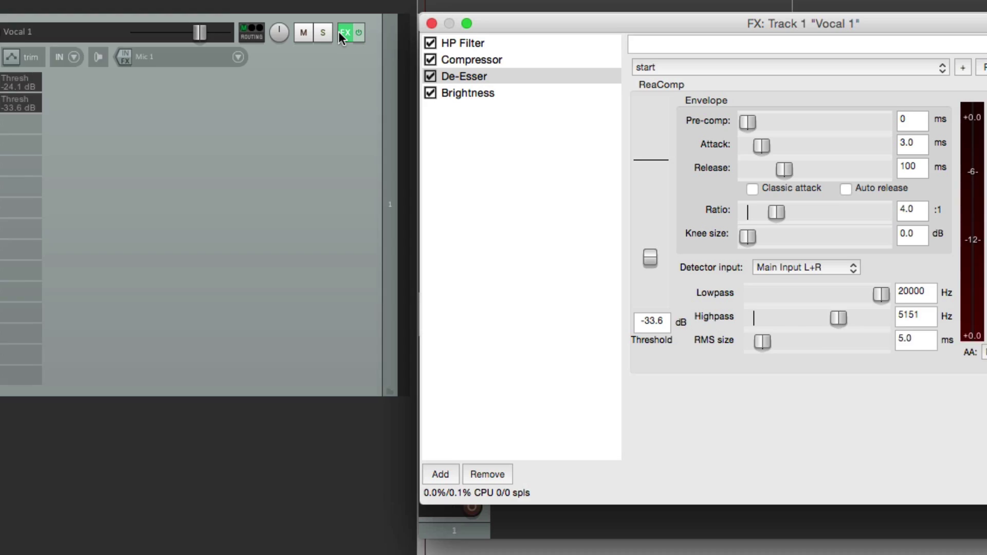
left_click(203, 76)
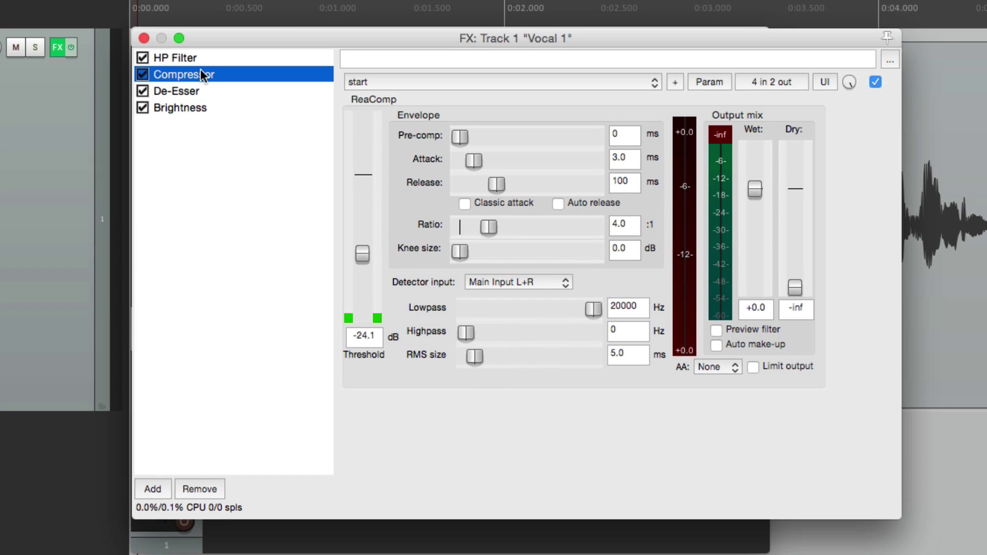
left_click(361, 253)
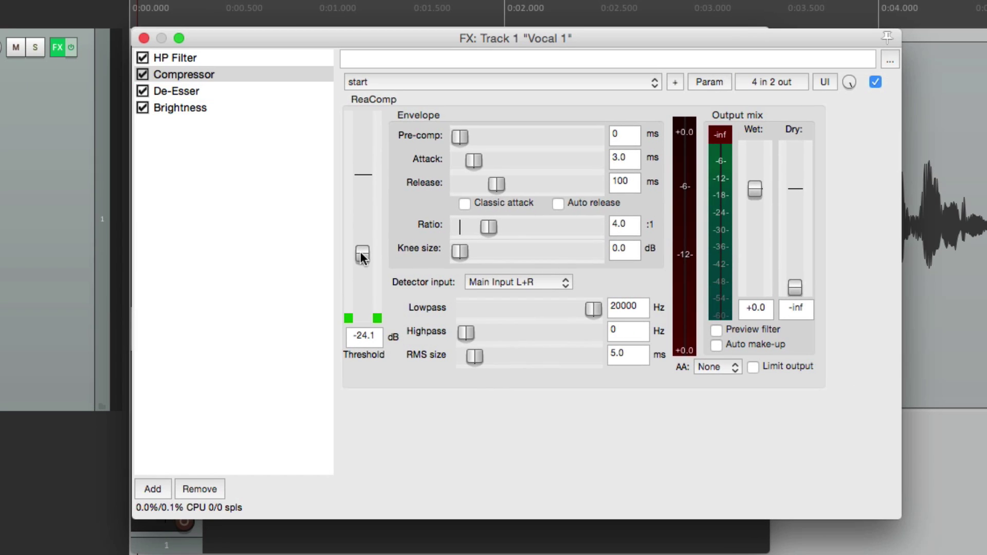
left_click(711, 82)
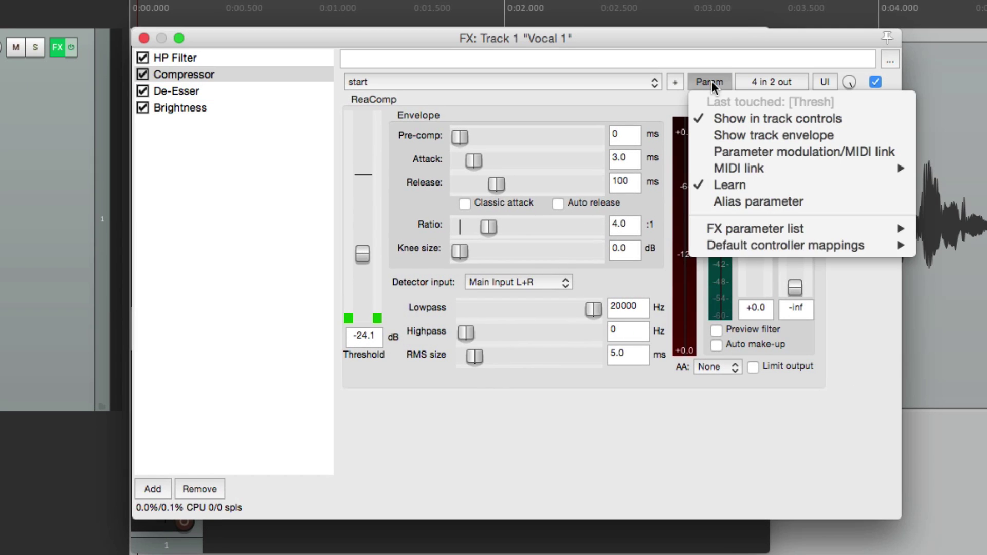
left_click(695, 202)
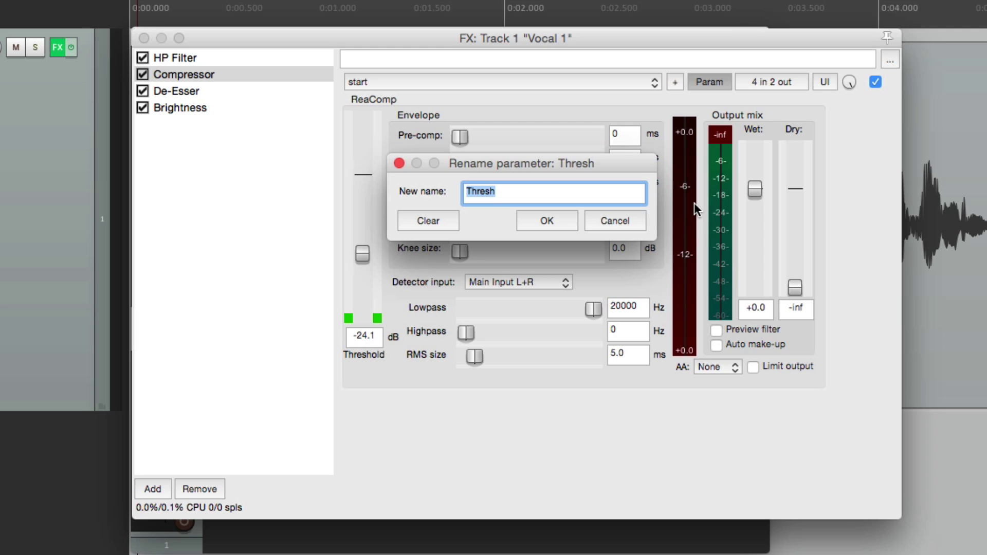
key("Left")
type("Comp")
key("Return")
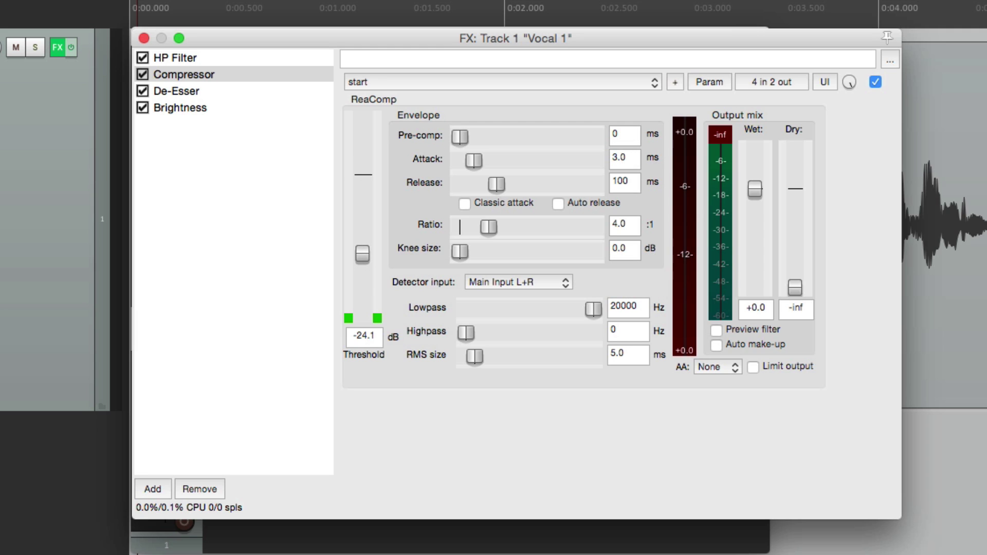
Alias the De-Esser's threshold parameter as "De-Ess Thresh"
left_click(294, 94)
left_click(363, 270)
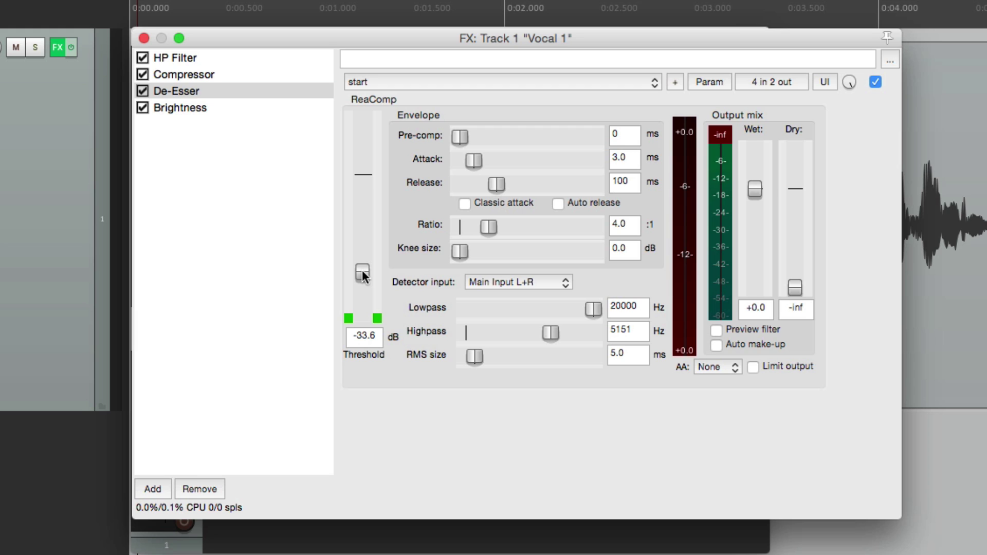
left_click(705, 81)
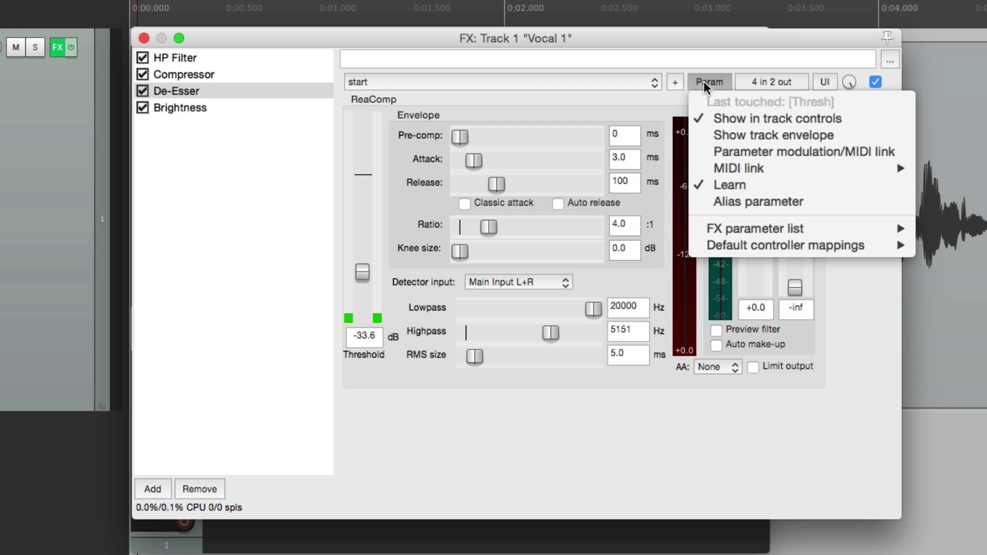
left_click(704, 202)
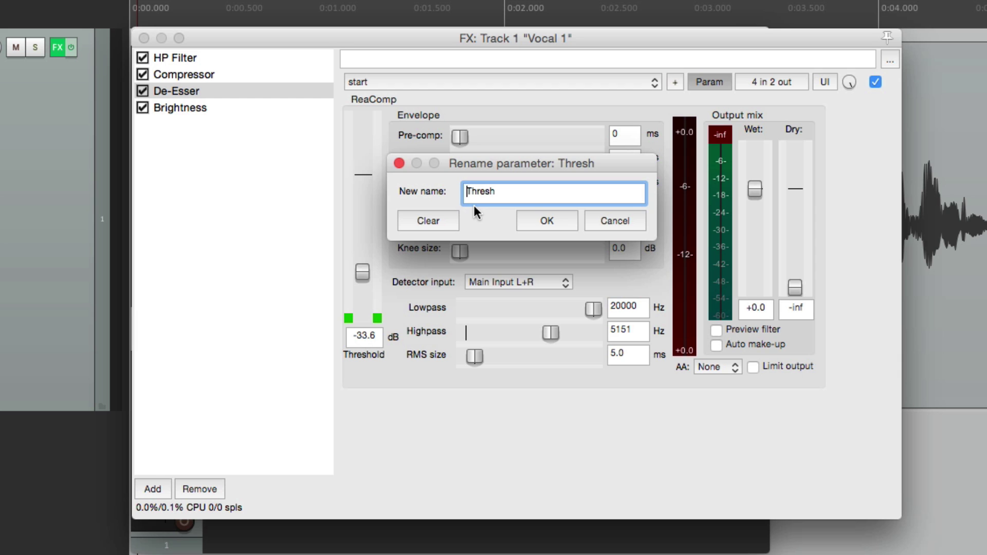
type("De-Ess")
key("Return")
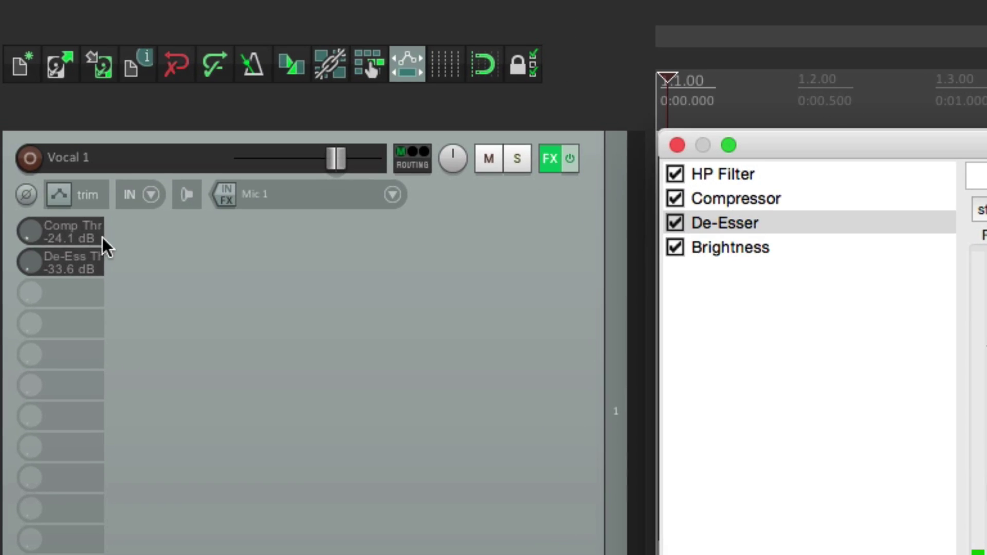
Adjust the track-control thresholds to -21.7 dB for compression and -25.9 dB for de-essing, and shorten the compressor alias to "Comp T"
left_click_drag(23, 236, 26, 266)
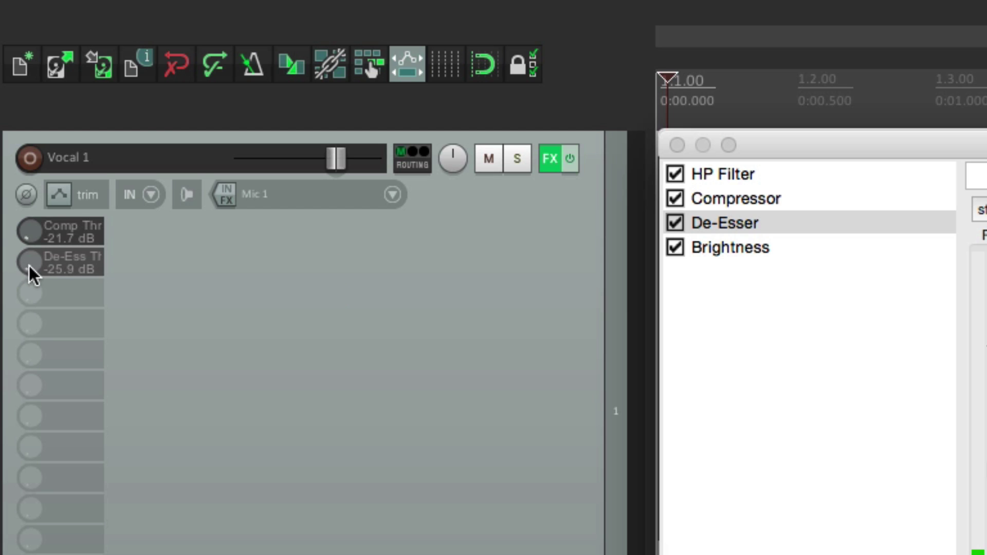
right_click(30, 233)
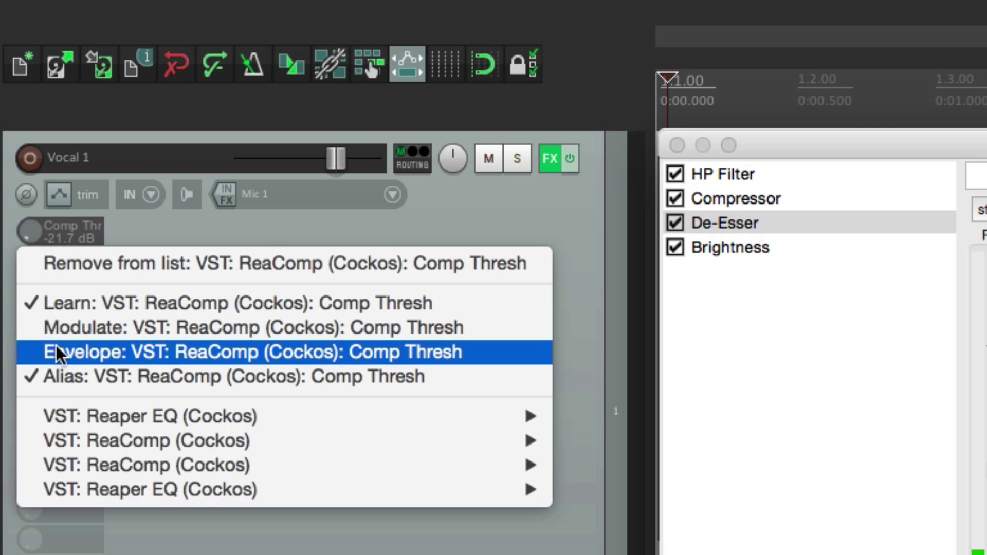
left_click(62, 379)
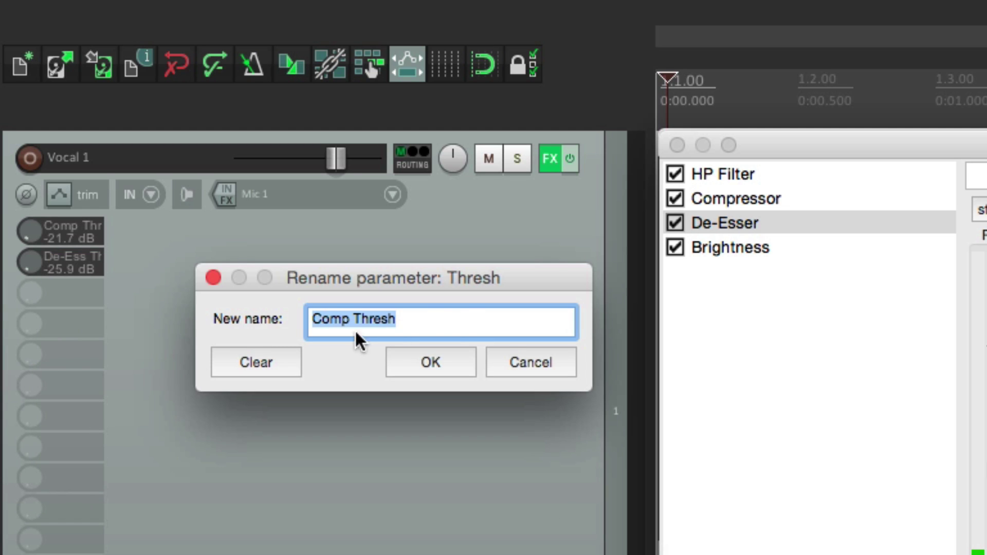
left_click(452, 316)
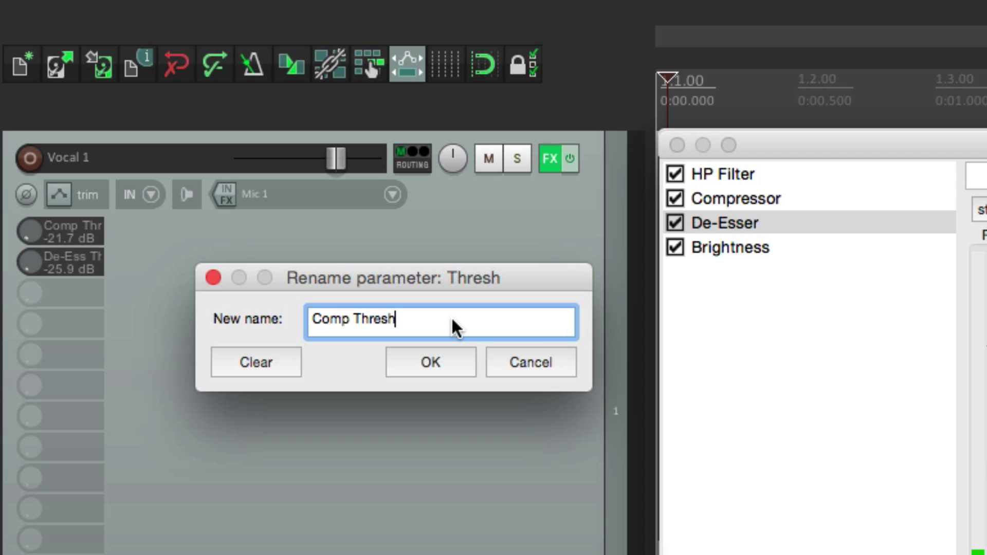
key("BackSpace")
key("BackSpace")
key("BackSpace")
key("BackSpace")
key("BackSpace")
key("Return")
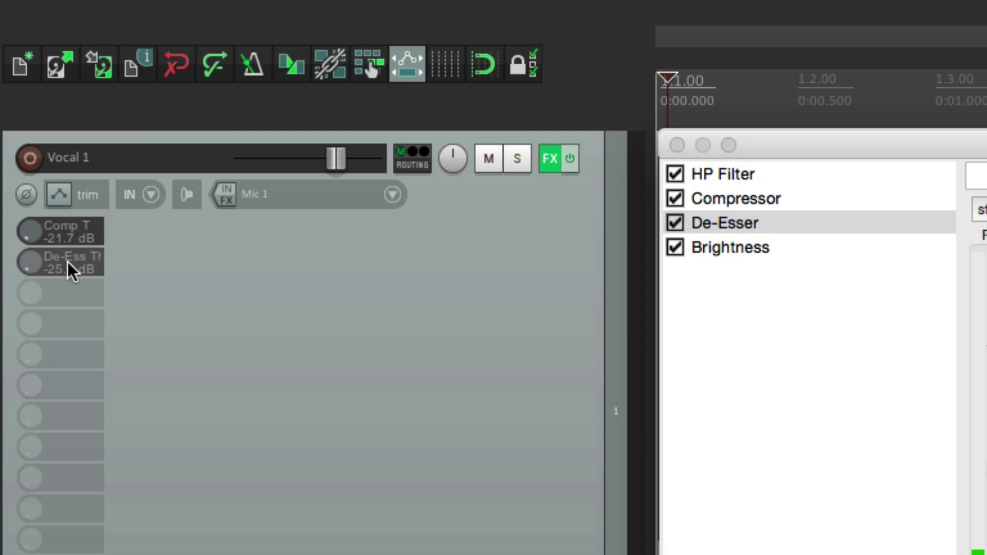
Shorten the De-Esser threshold's alias to "De-Ess T" from the track controls and check both aliases in the mixer
mouse_move(67, 264)
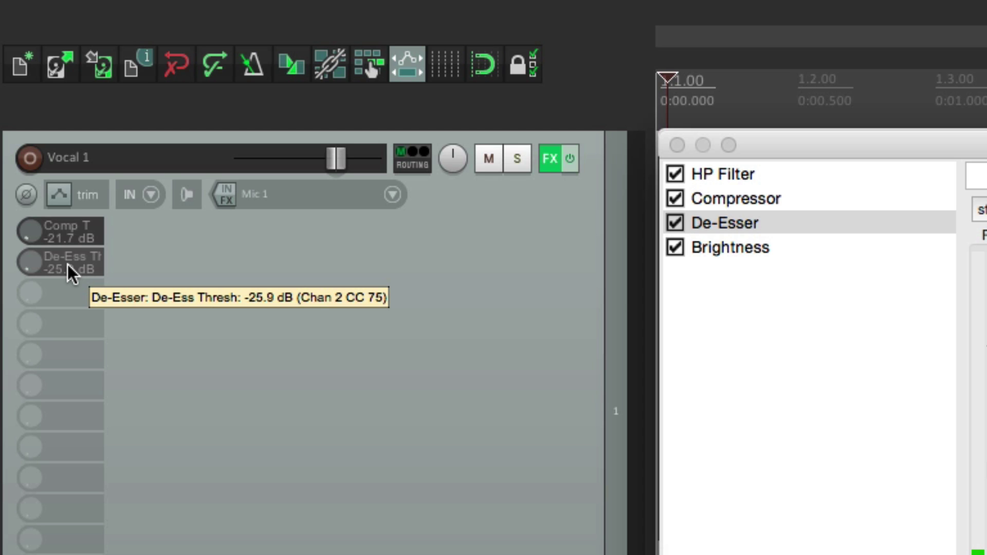
right_click(67, 264)
left_click(69, 408)
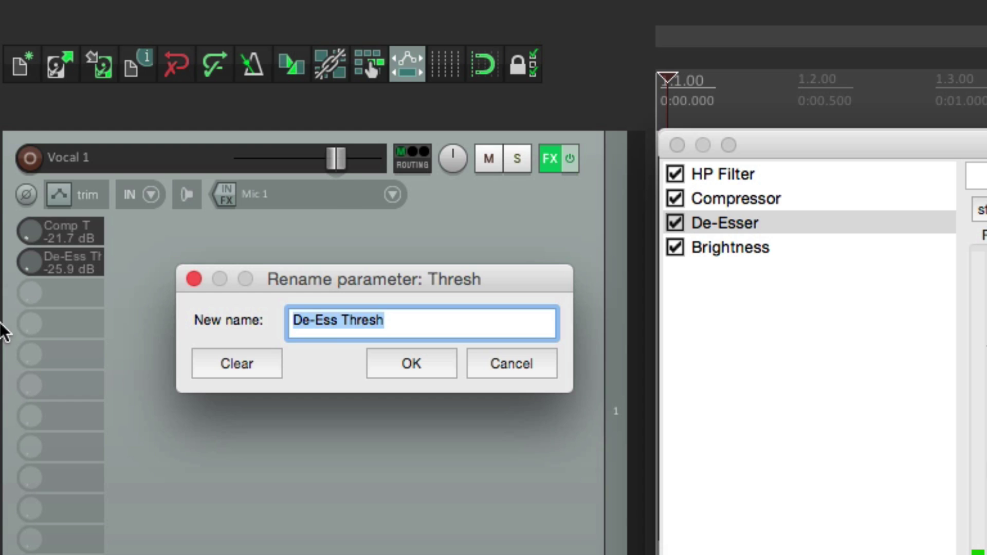
left_click(416, 319)
key("BackSpace")
key("BackSpace")
key("BackSpace")
key("BackSpace")
key("BackSpace")
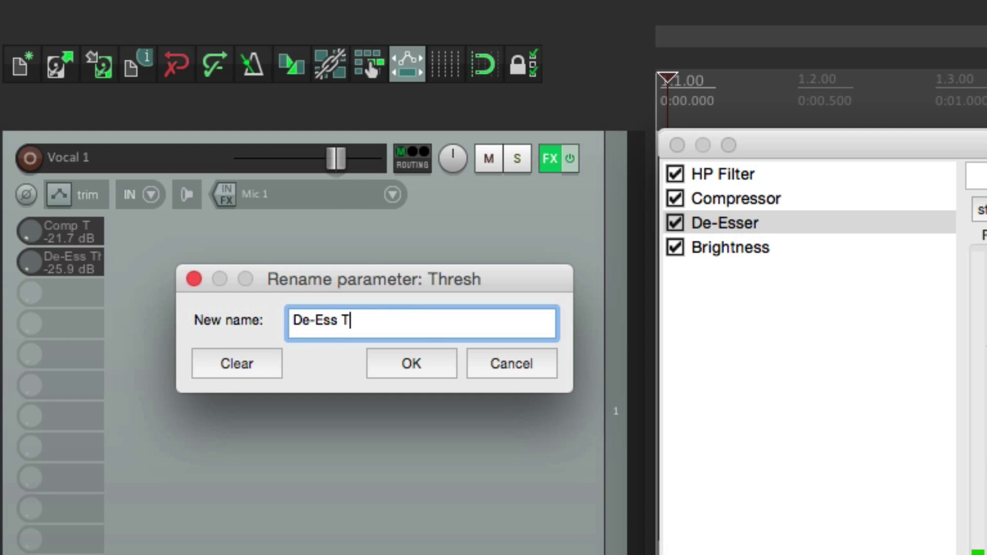
key("Return")
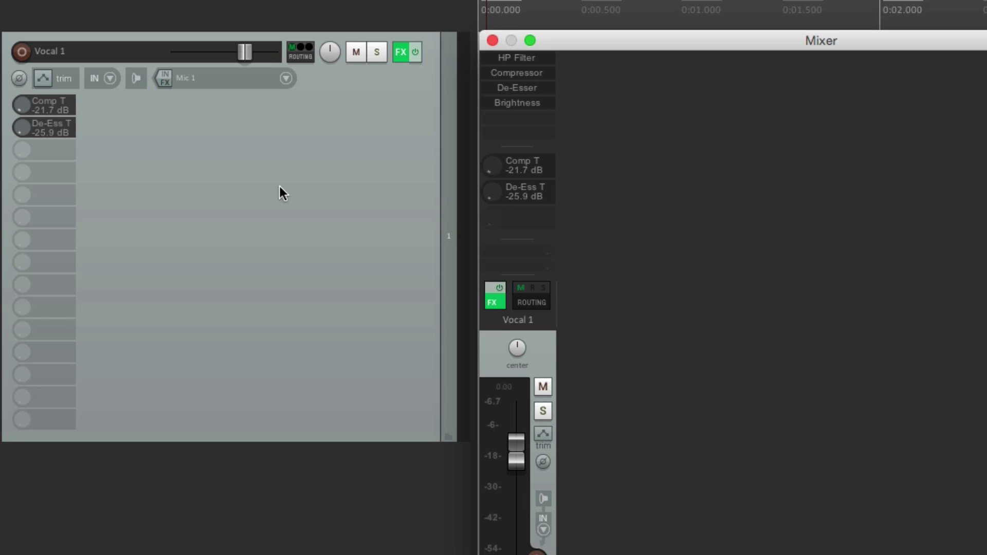
mouse_move(511, 166)
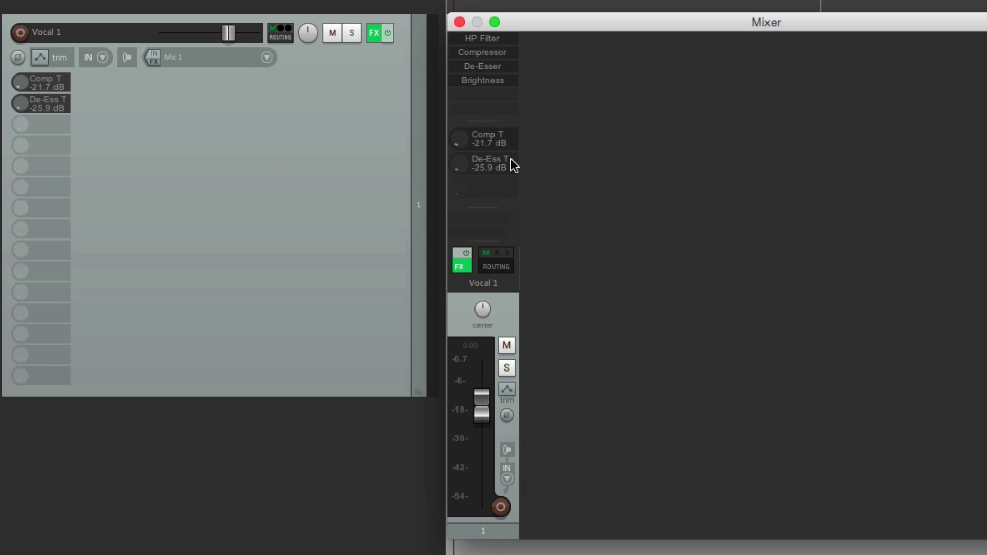
Check the Comp T and De-Ess T threshold aliases from the mixer's parameter controls, keeping both names
right_click(495, 143)
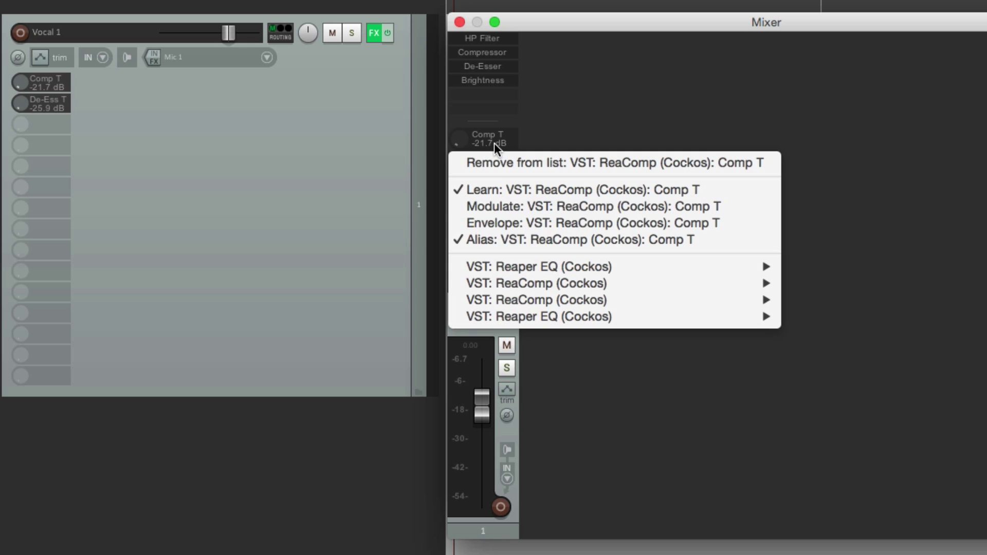
left_click(508, 238)
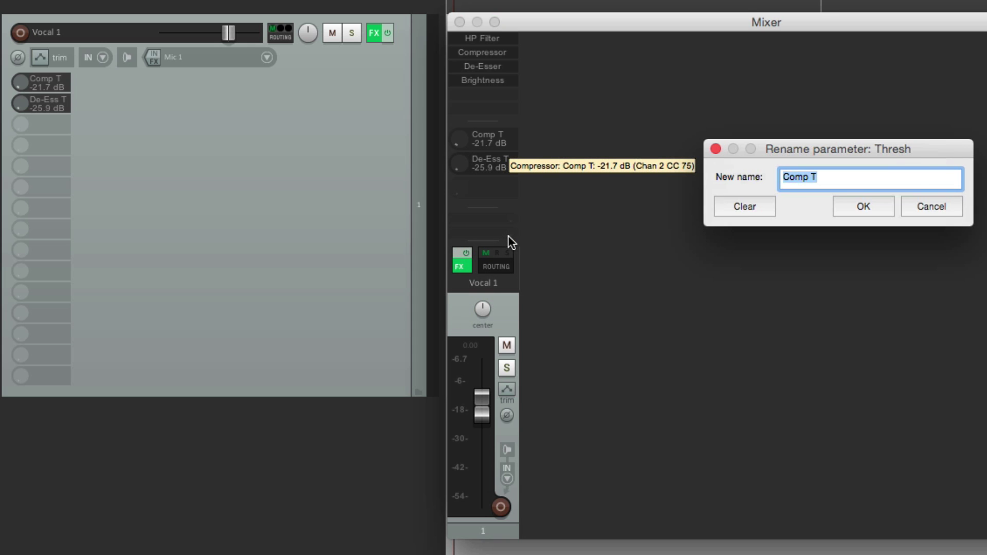
left_click(846, 207)
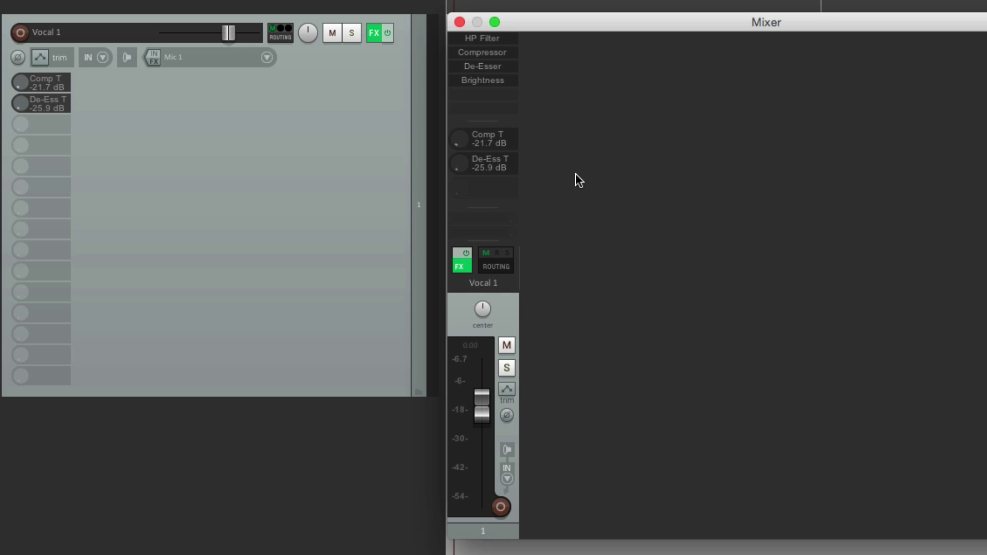
left_click(498, 267)
left_click(840, 209)
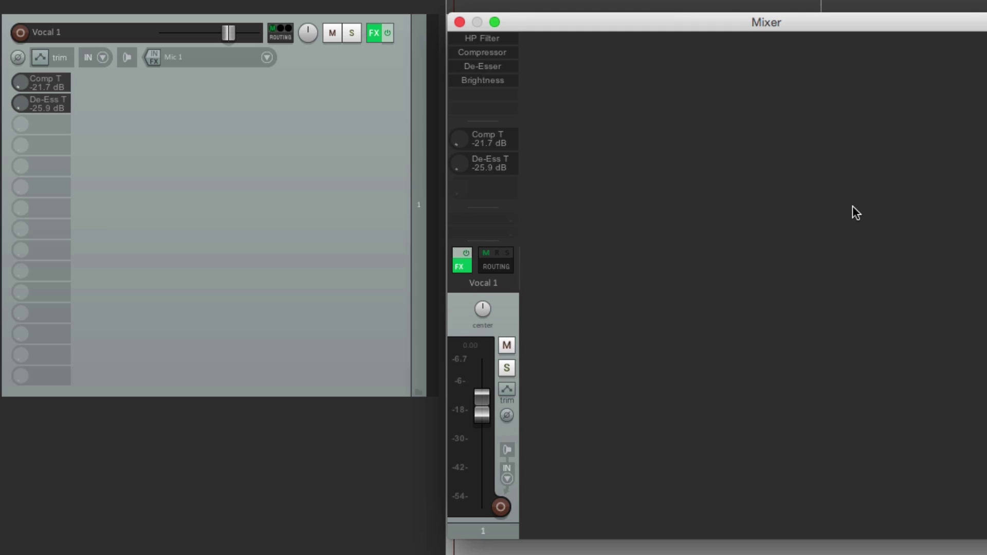
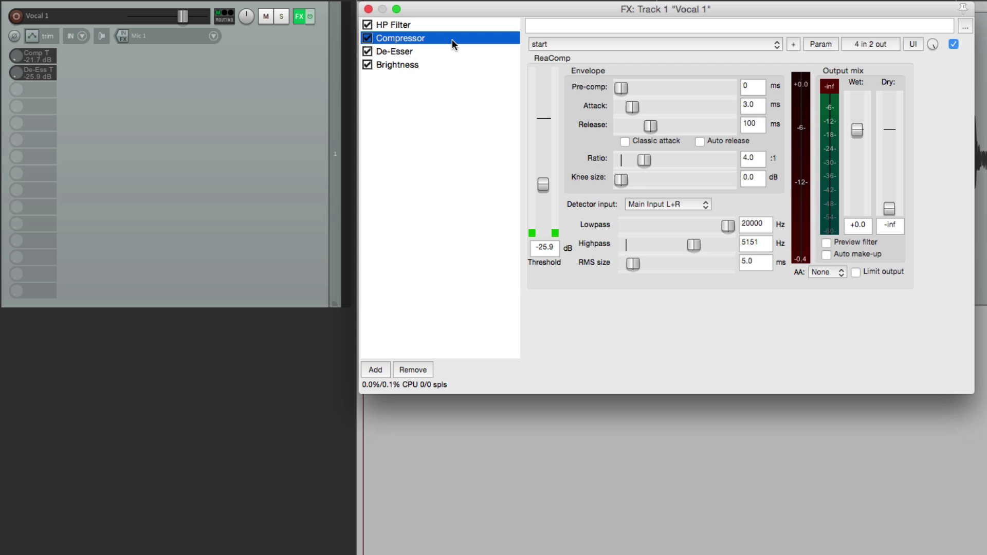
Show the Compressor threshold's track envelope from the effects chain and close the chain window
left_click(543, 177)
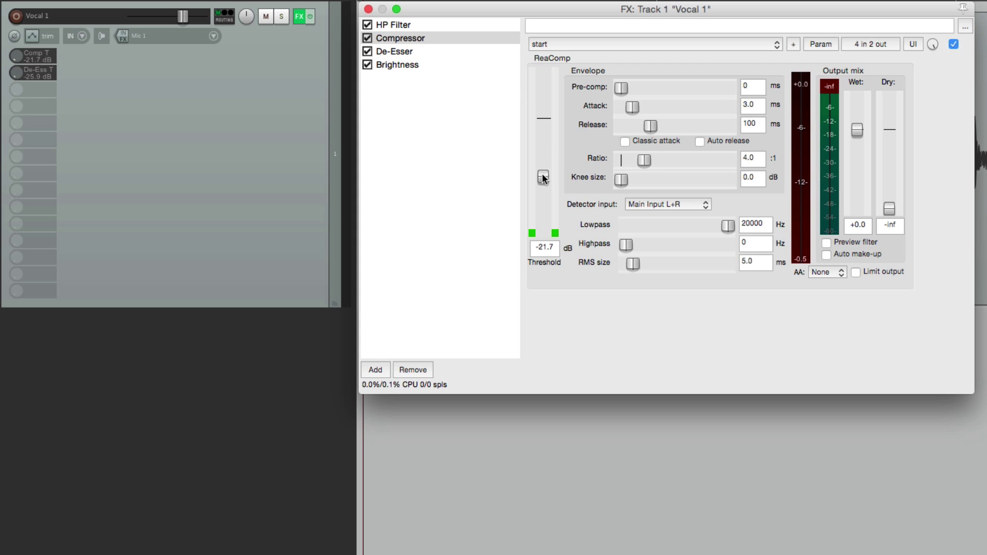
left_click(817, 42)
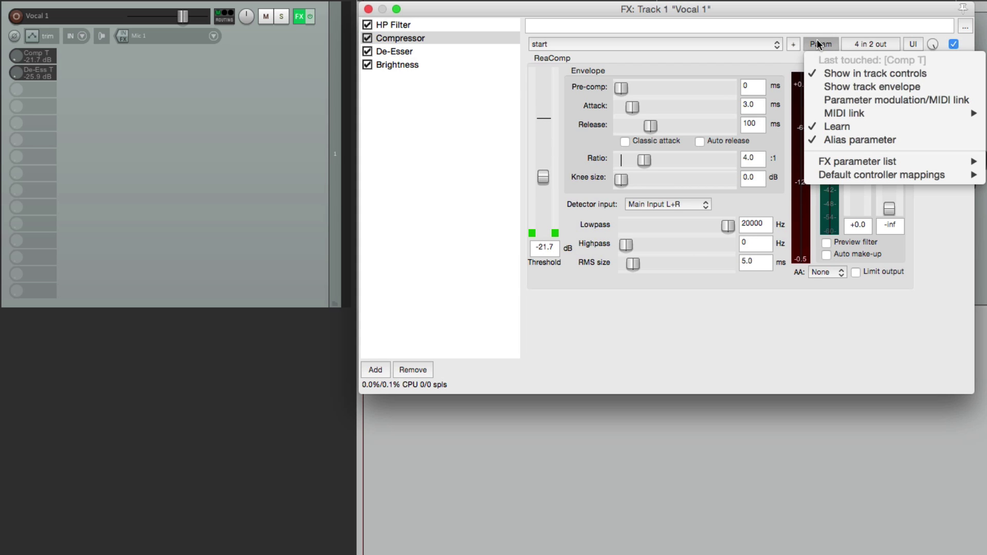
left_click(813, 86)
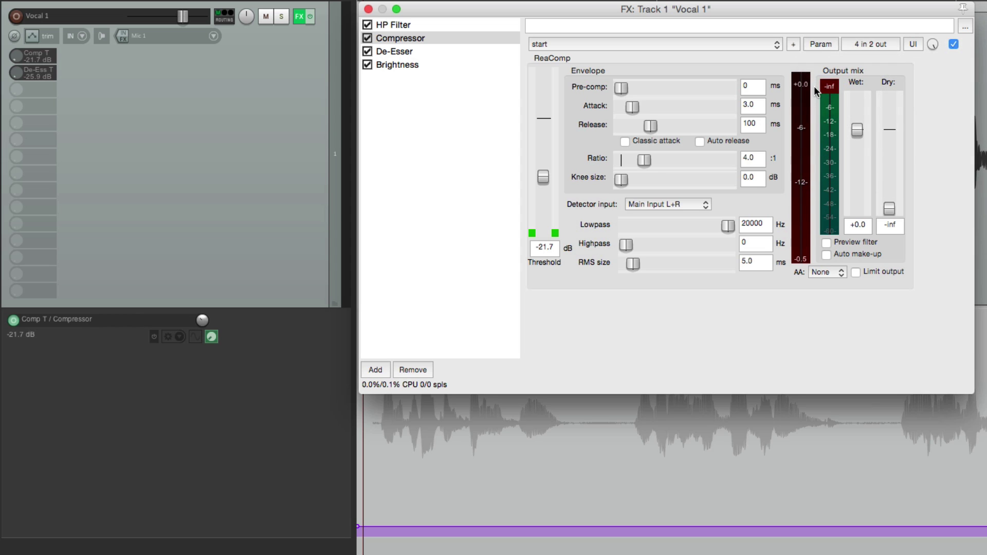
left_click(368, 9)
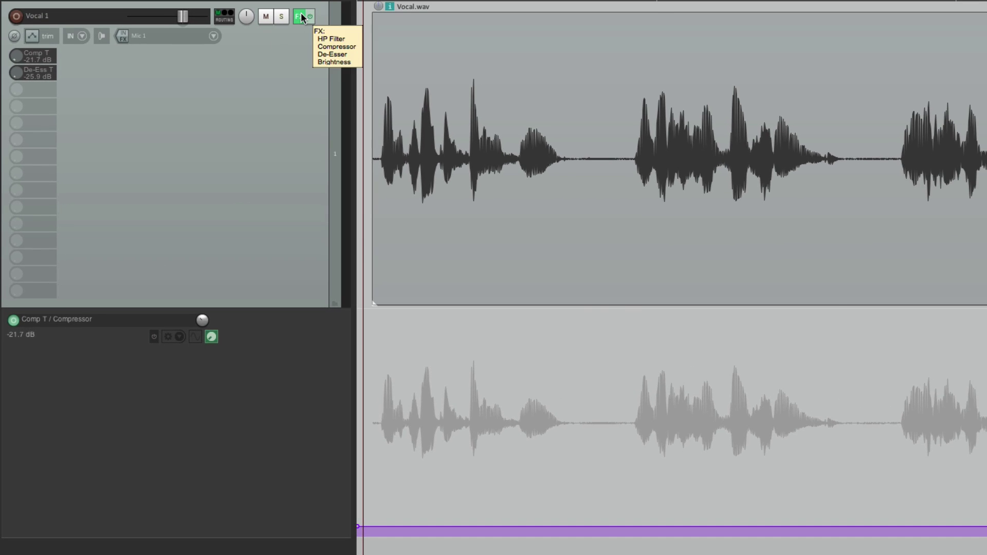
Reopen Vocal 1's effects chain and hide the Compressor threshold's track envelope
left_click(303, 17)
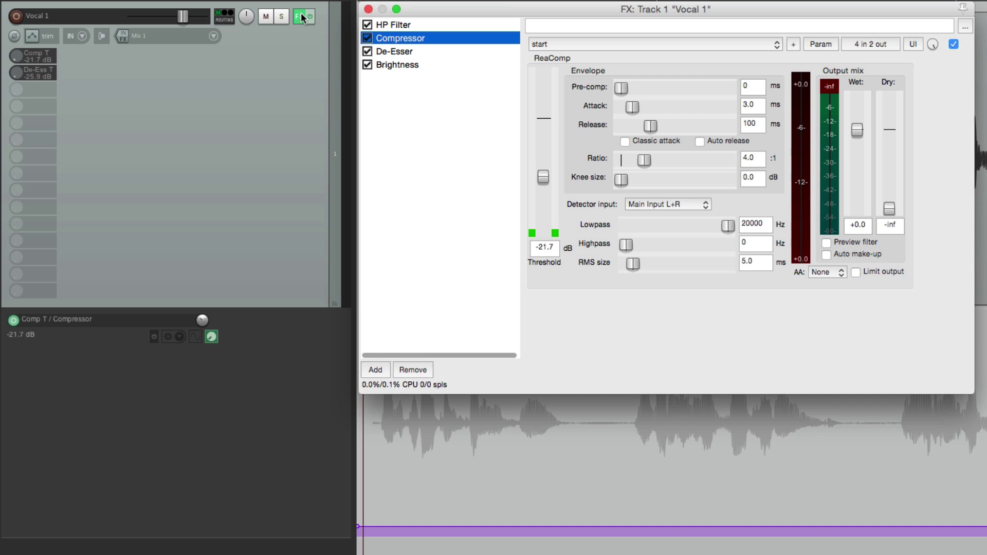
left_click(812, 46)
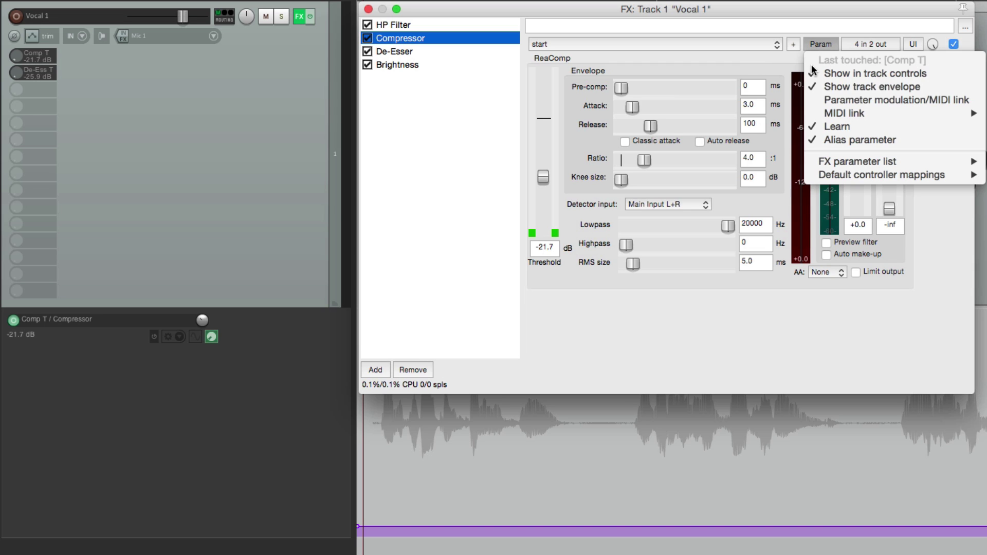
left_click(848, 73)
Show the De-Esser threshold's track envelope from the effects chain, and hide it again after closing the chain window
left_click(452, 52)
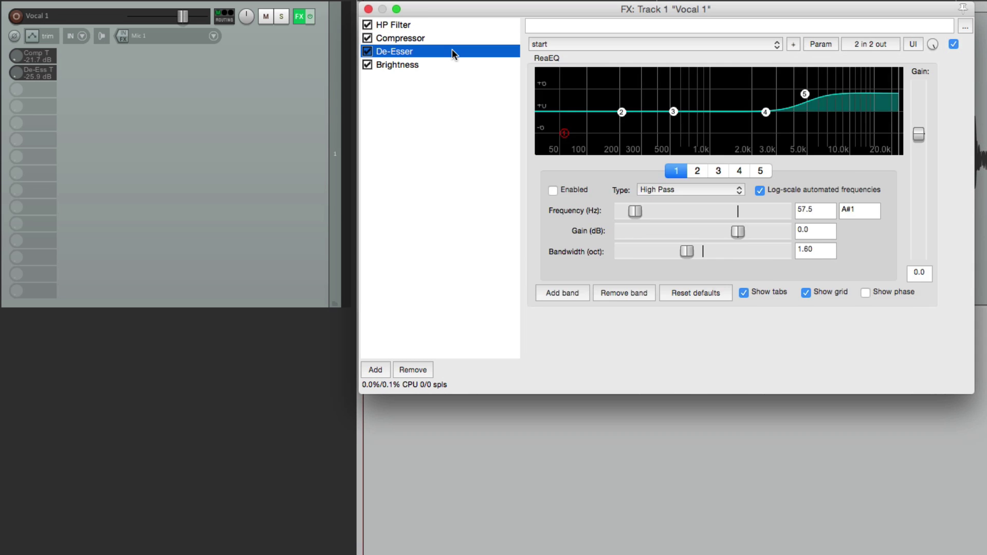
left_click(544, 184)
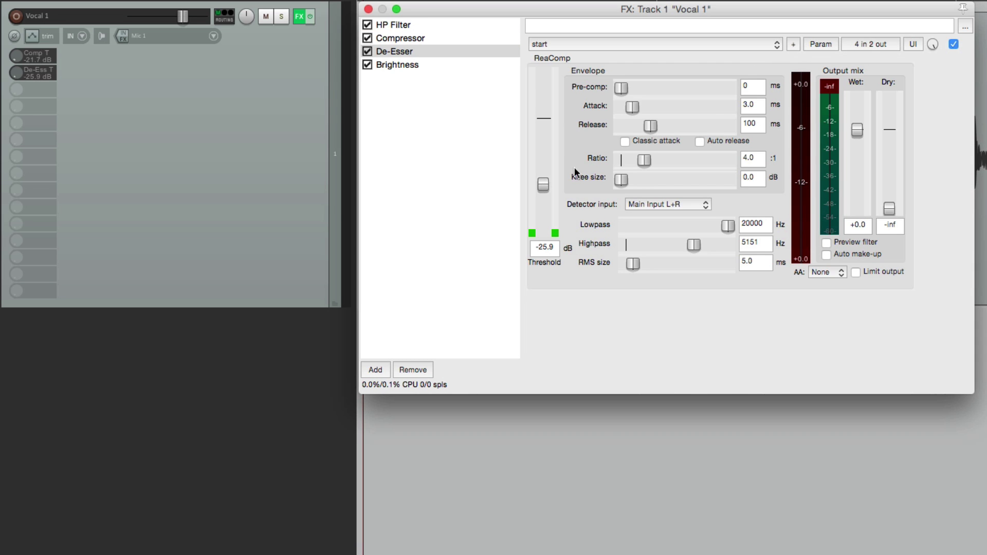
left_click(811, 47)
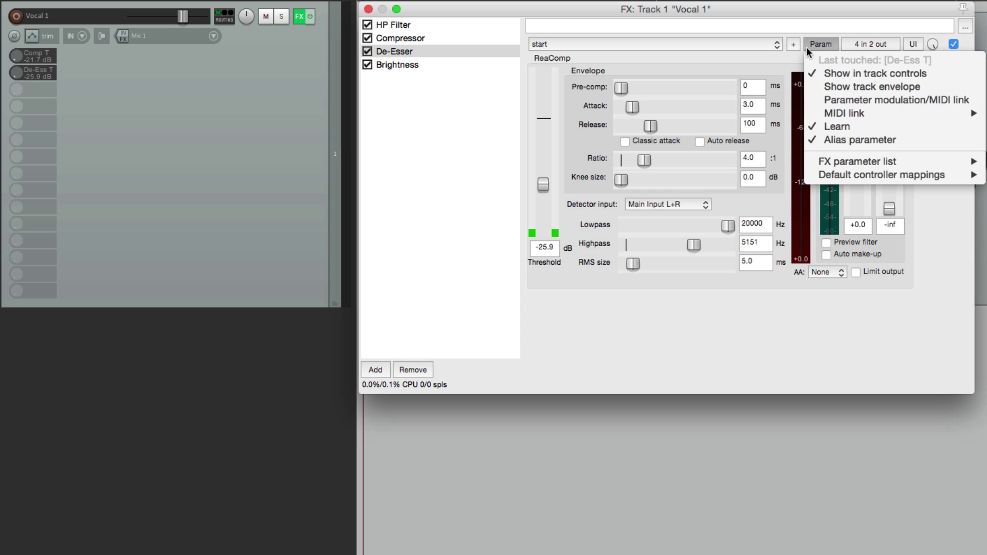
left_click(811, 87)
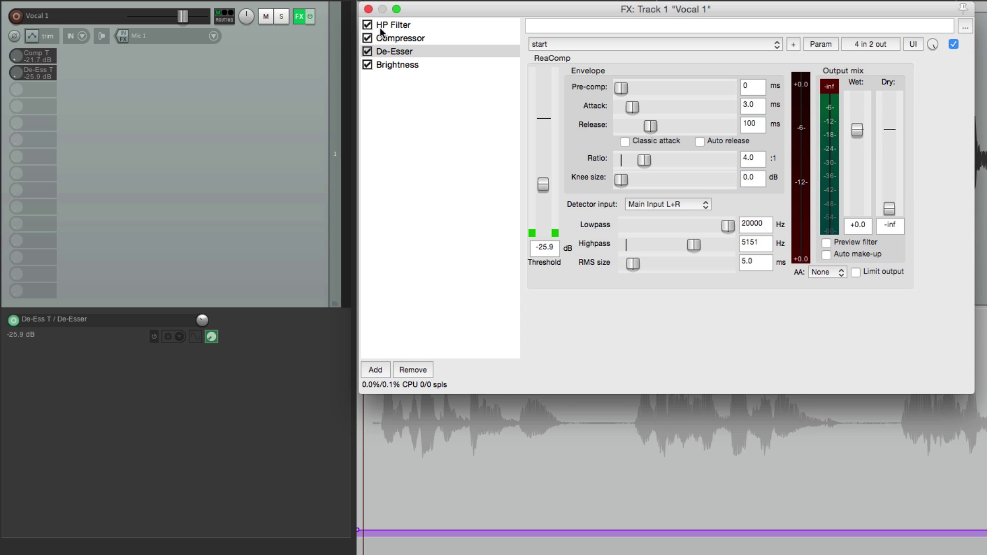
left_click(368, 10)
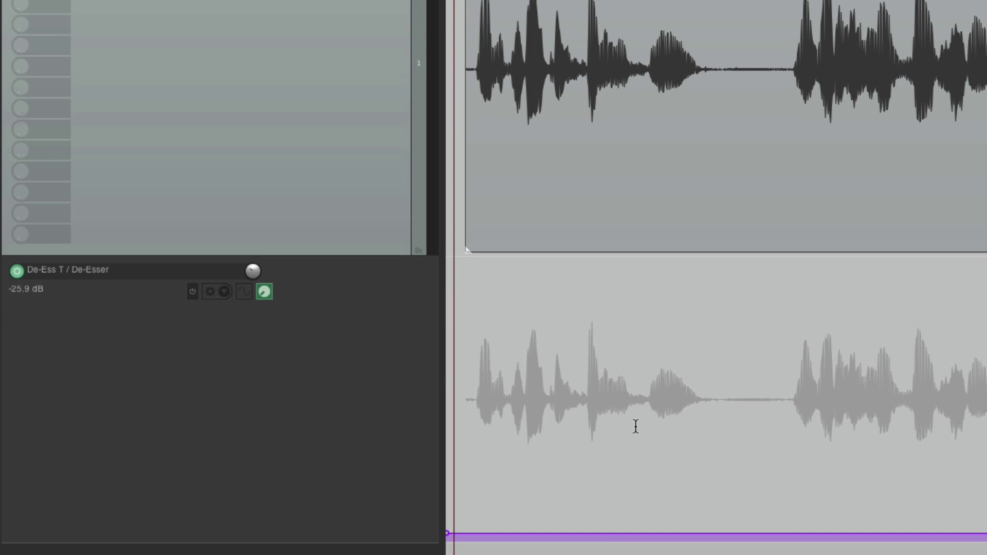
left_click(244, 291)
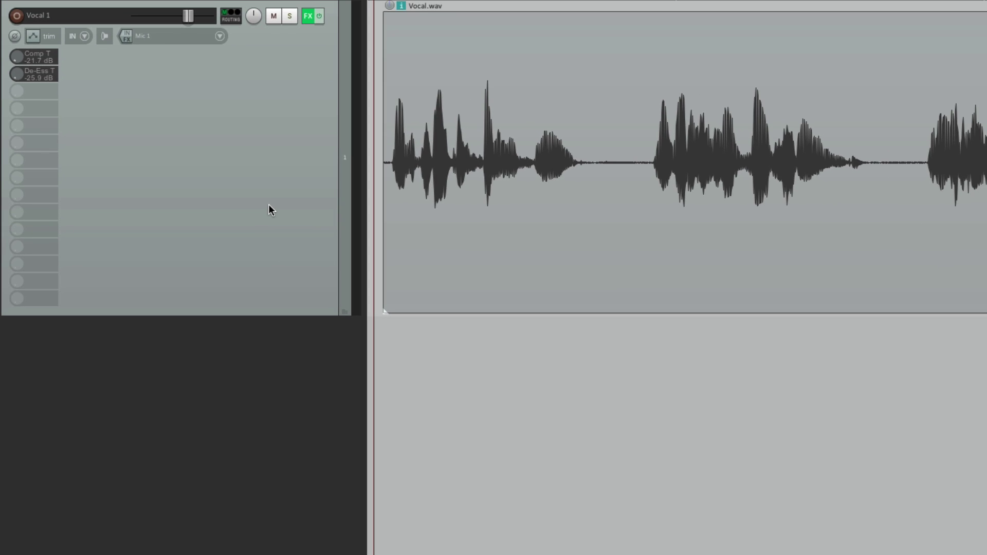
Show and hide the Comp T envelope directly from Vocal 1's track controls
right_click(41, 57)
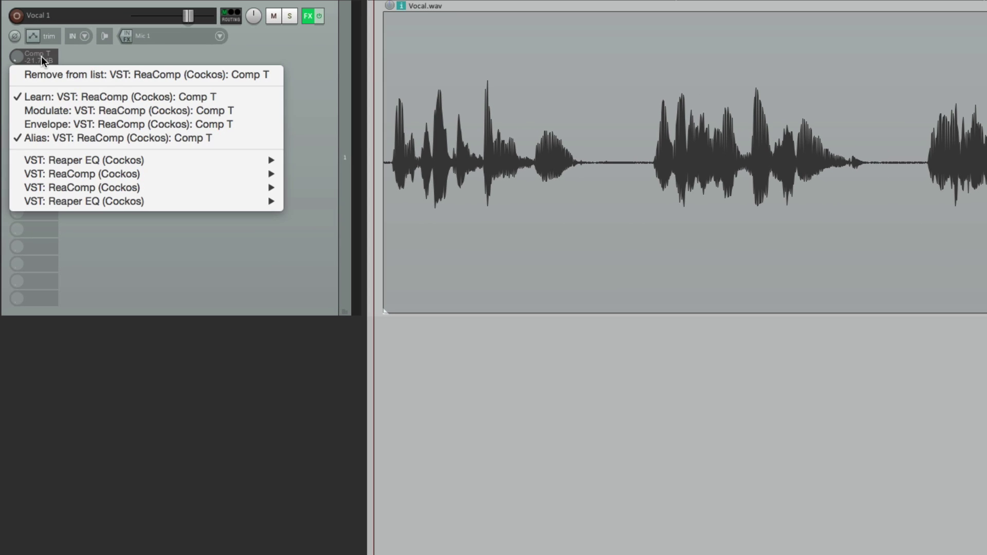
left_click(35, 125)
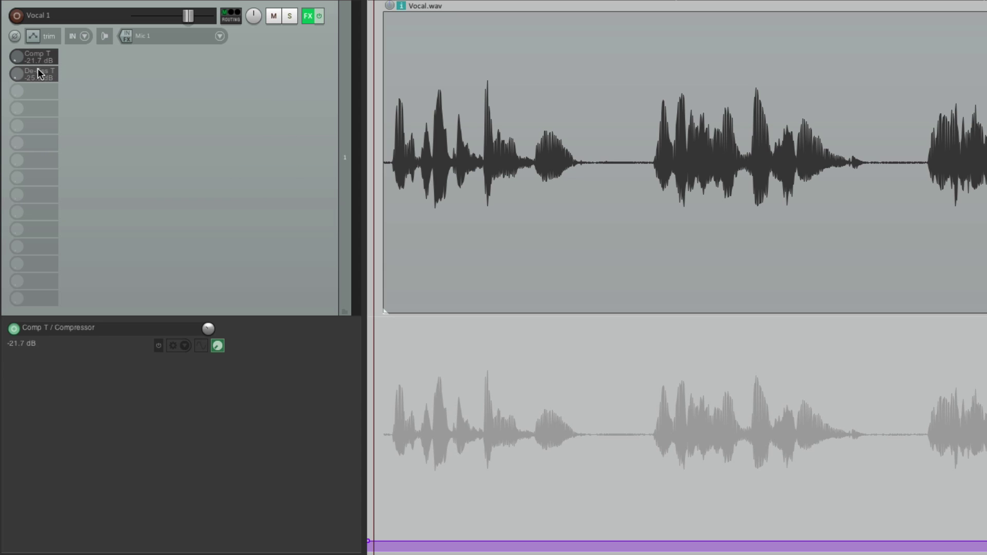
right_click(38, 57)
left_click(45, 124)
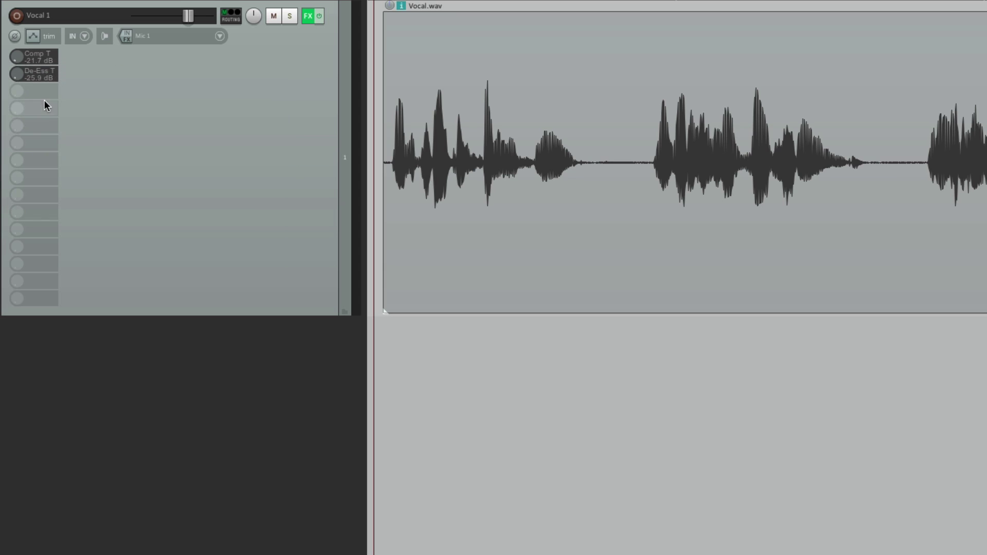
Show and hide the De-Ess T envelope directly from Vocal 1's track controls
right_click(44, 73)
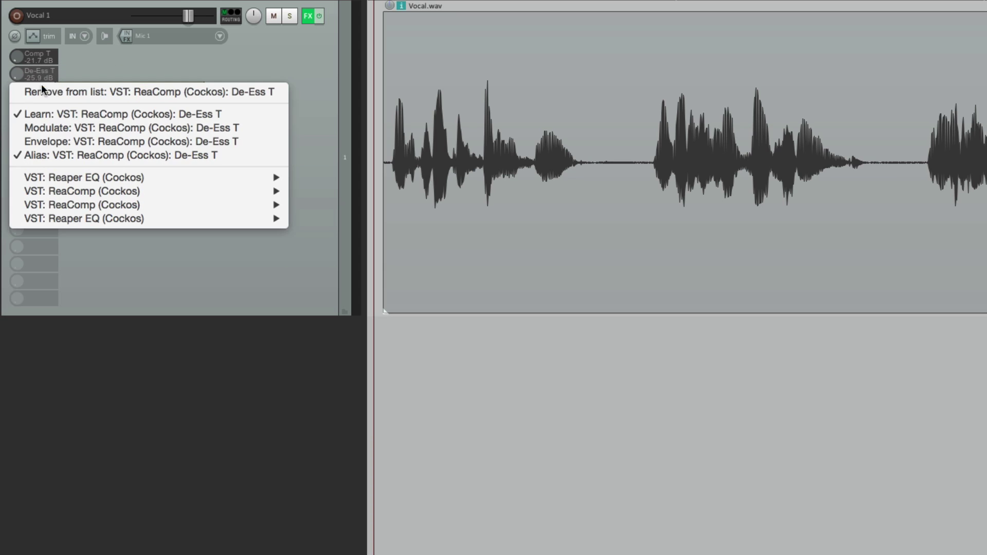
left_click(44, 141)
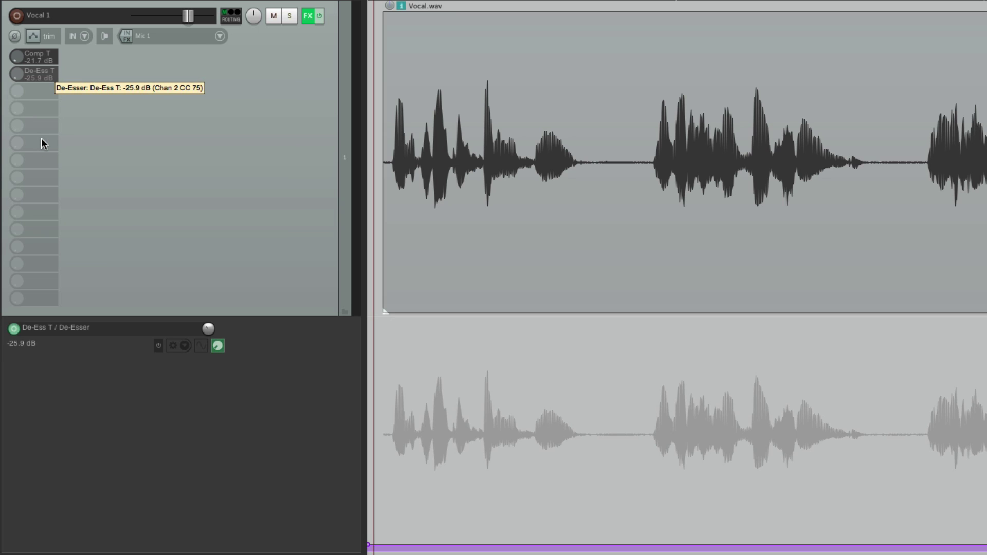
right_click(37, 74)
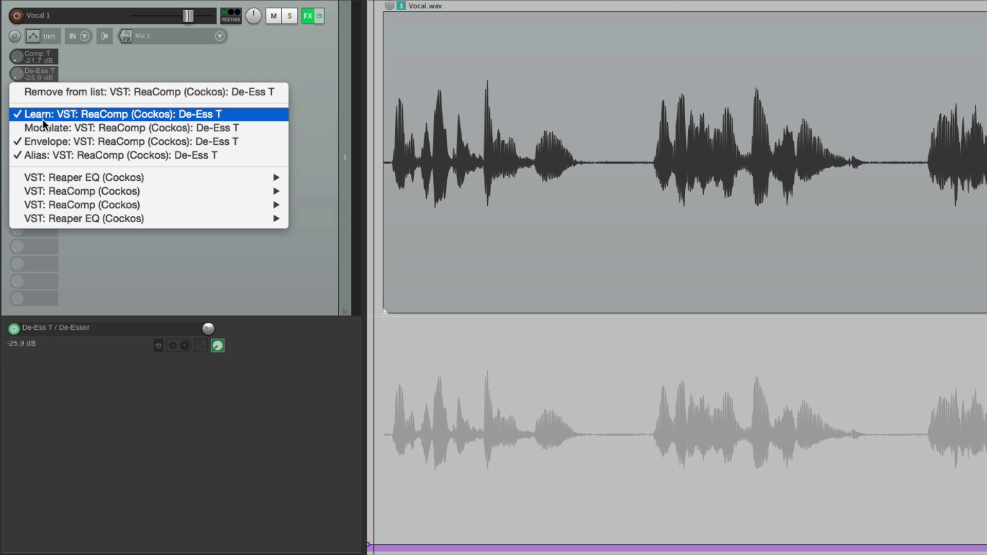
left_click(44, 140)
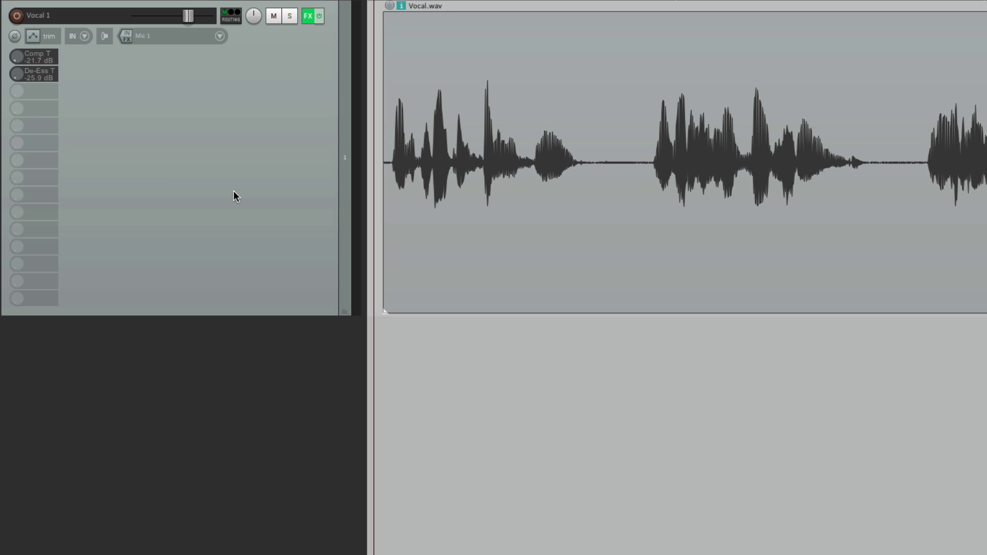
Open the mixer and toggle the Comp T envelope on and off from Vocal 1's channel strip
key("super+m")
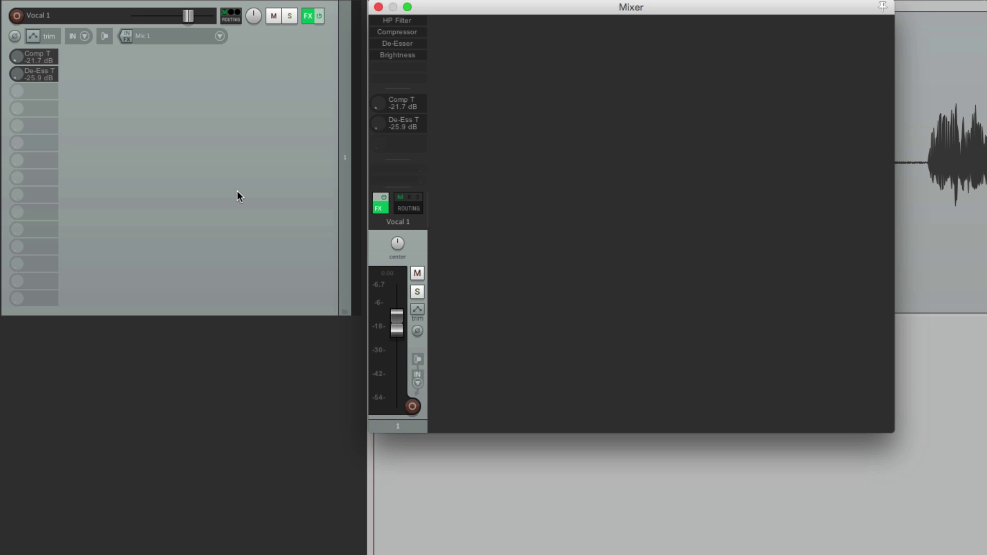
right_click(402, 106)
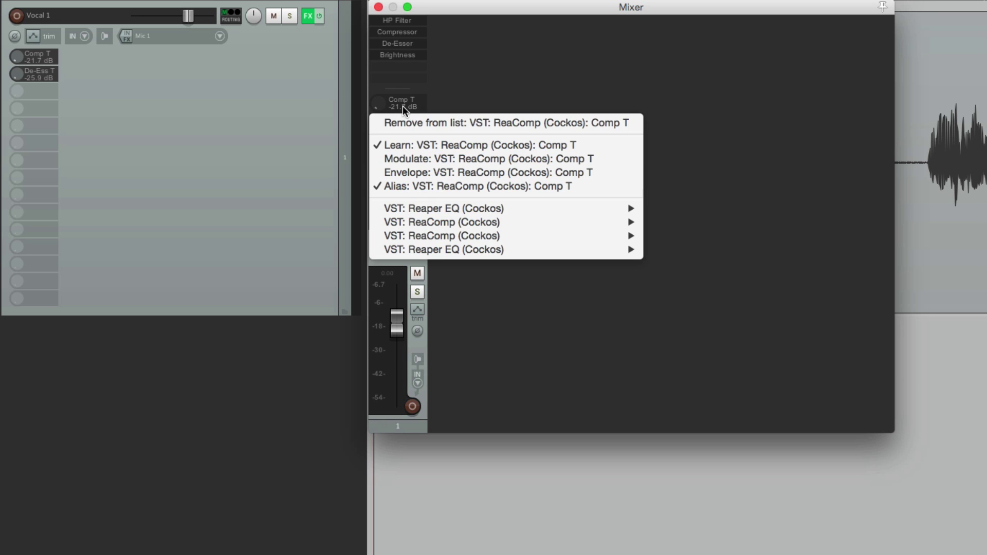
left_click(396, 172)
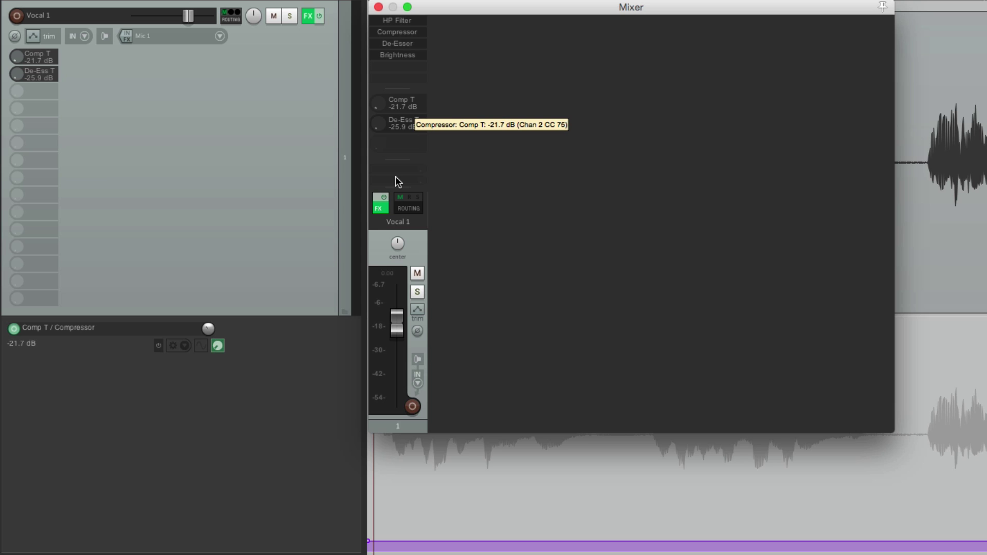
right_click(404, 102)
left_click(397, 172)
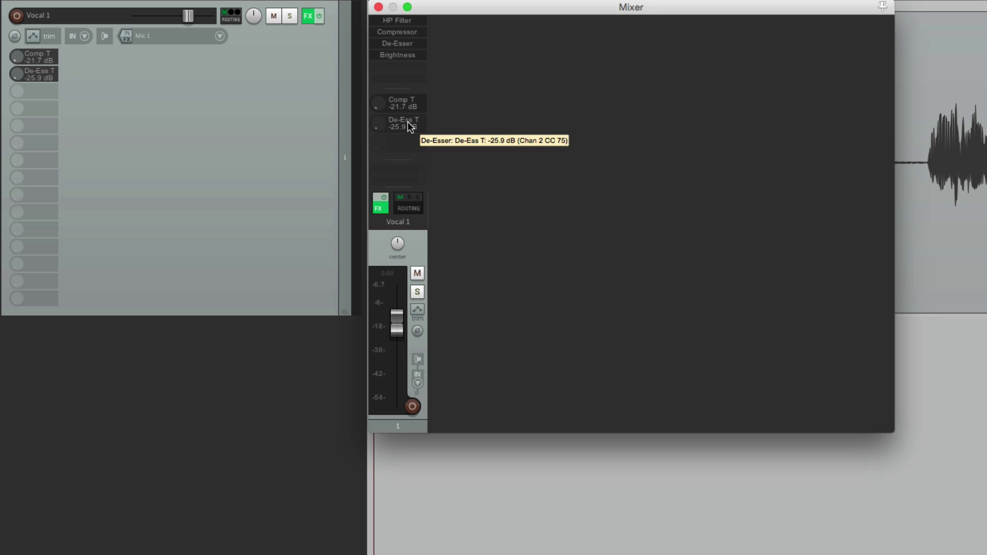
Toggle the De-Ess T envelope on and off from Vocal 1's mixer channel strip
right_click(410, 126)
left_click(410, 192)
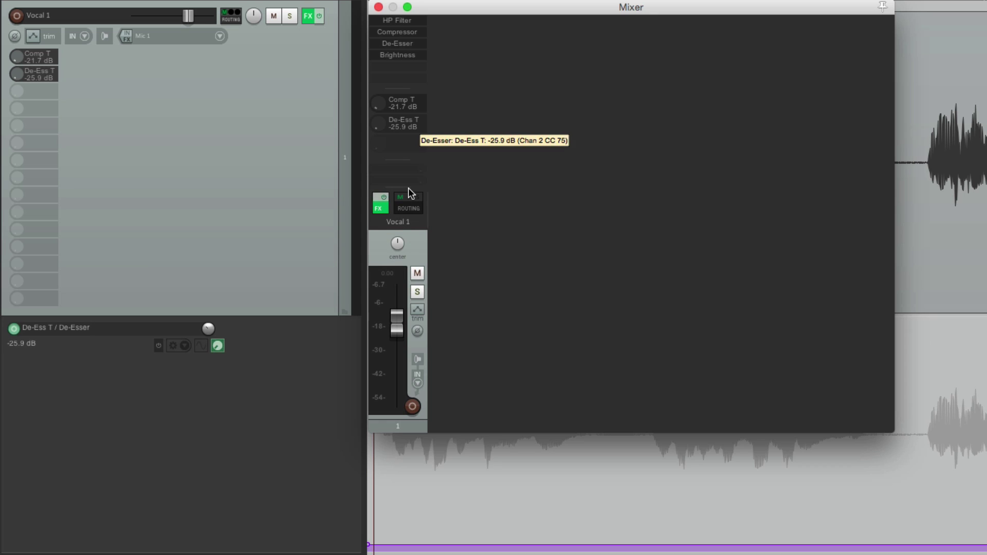
right_click(406, 134)
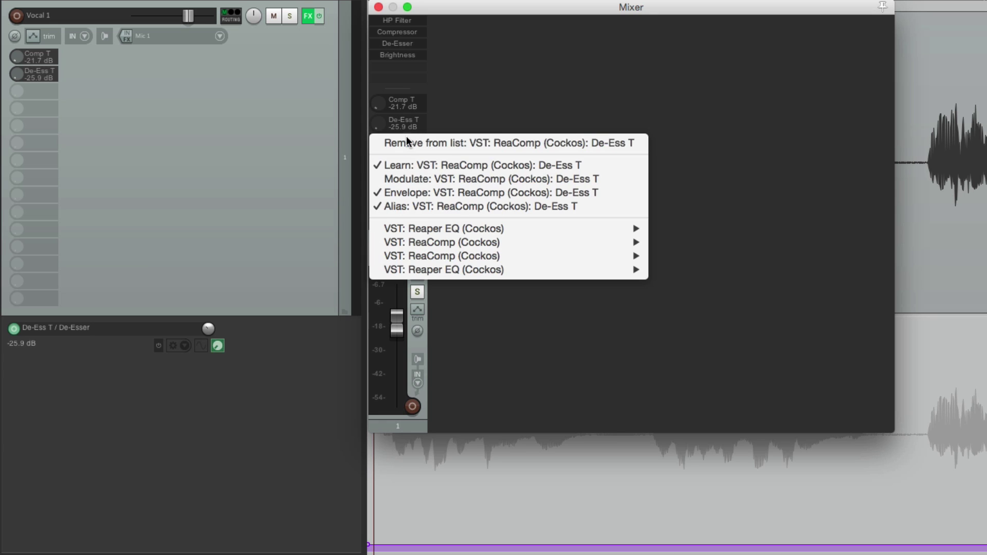
left_click(410, 189)
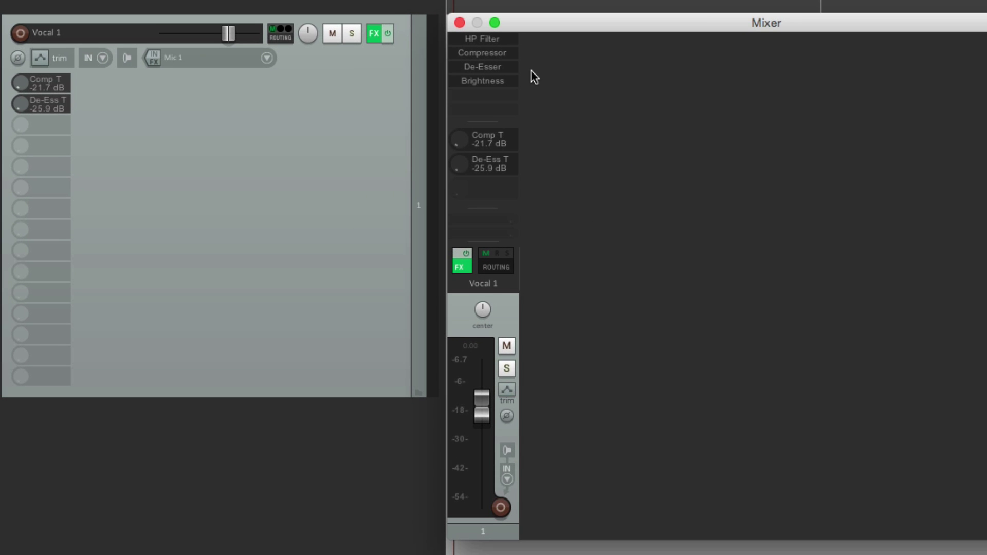